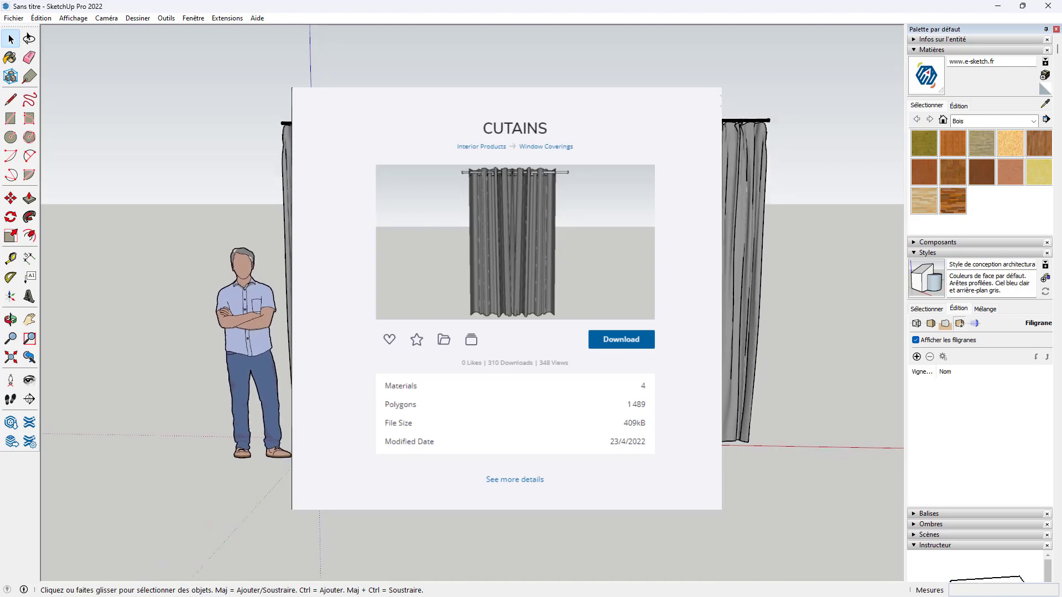
pyautogui.click(332, 282)
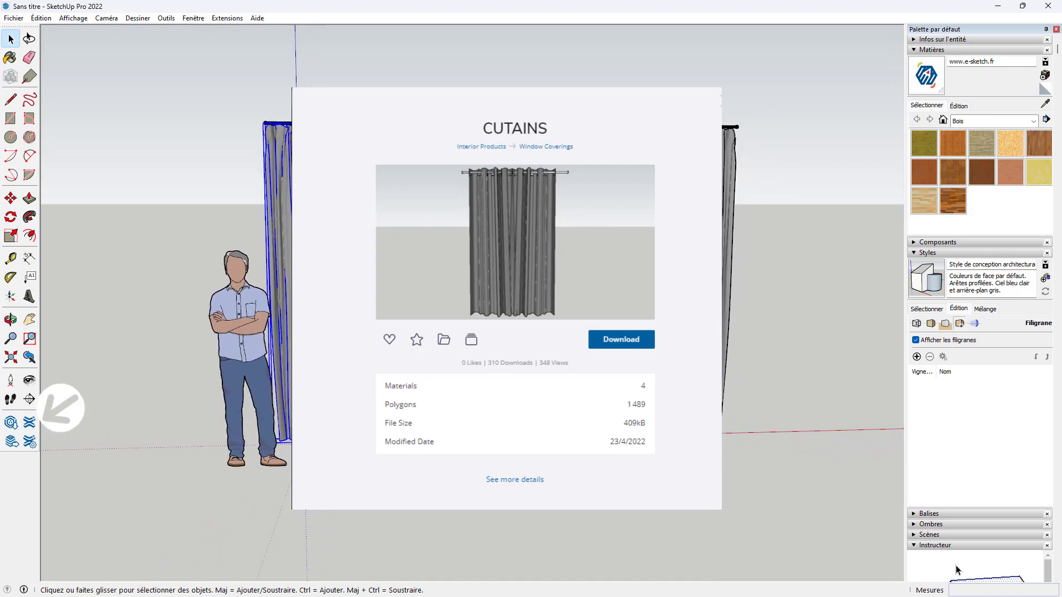
pyautogui.click(43, 444)
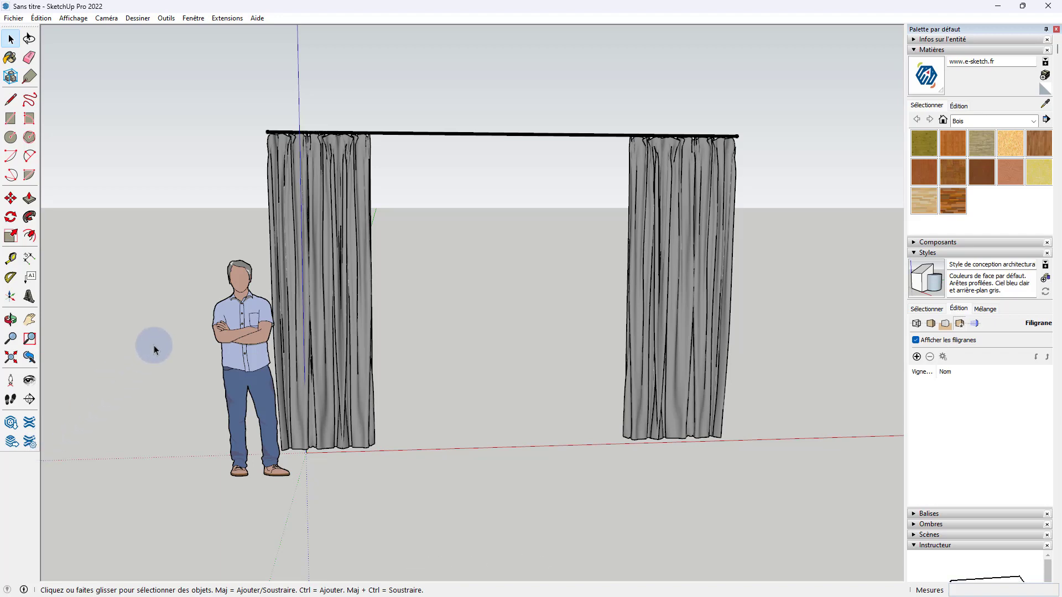
# Step: Import the "Fabric geometric .jpg - Raccourci" file from the SketchUp Texture folder as an image, with all supported image types listed
pyautogui.click(14, 18)
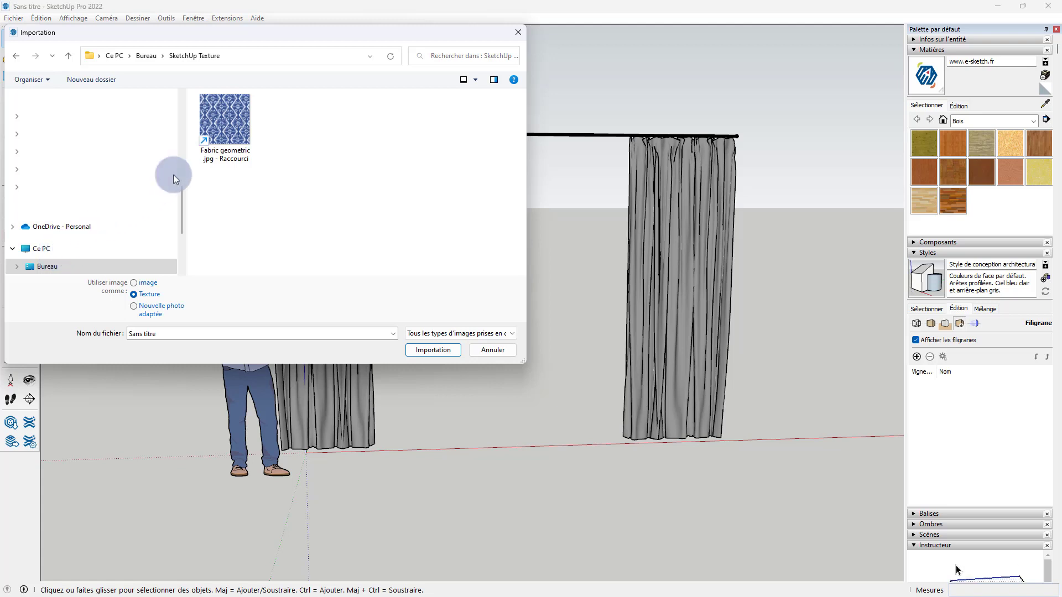
pyautogui.click(244, 126)
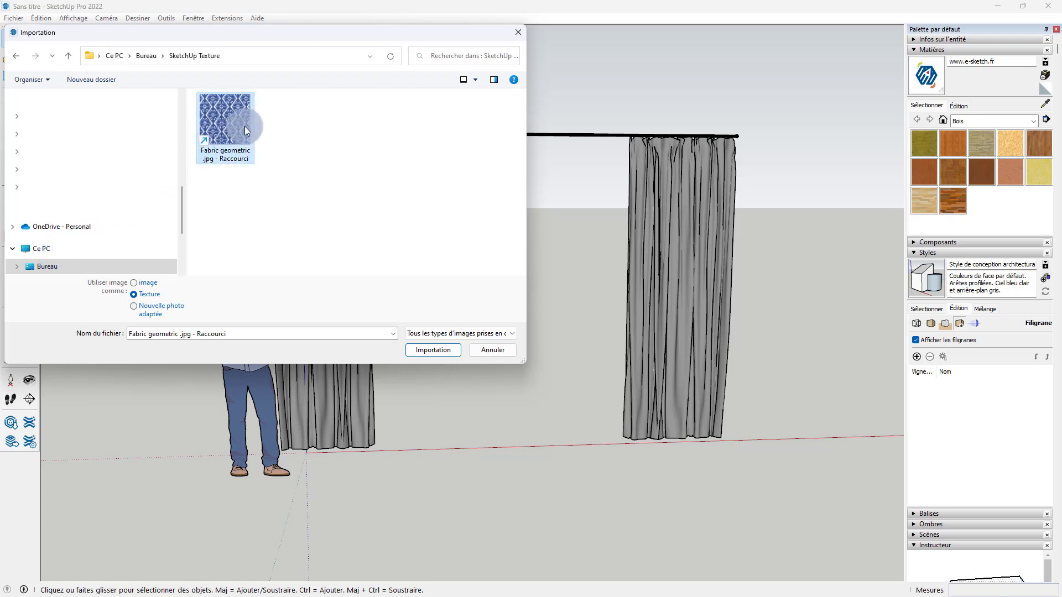
pyautogui.click(486, 334)
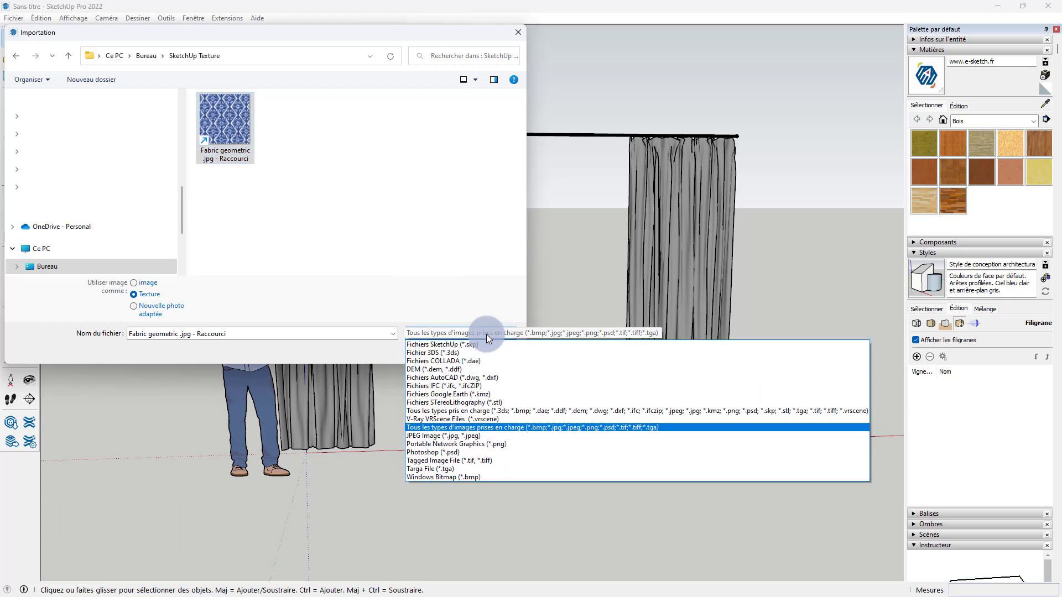
pyautogui.click(443, 429)
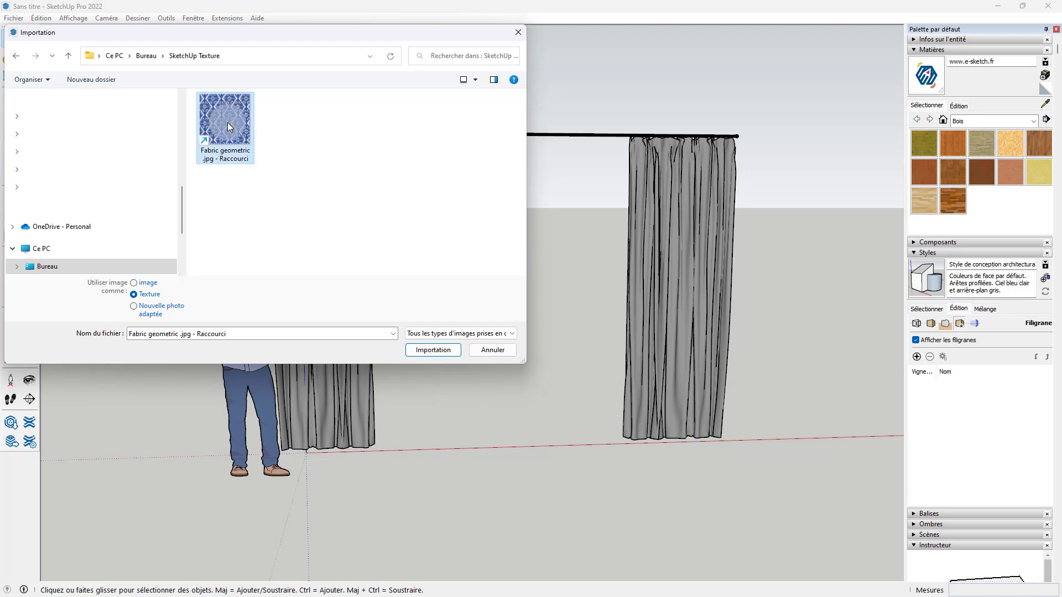
pyautogui.click(132, 283)
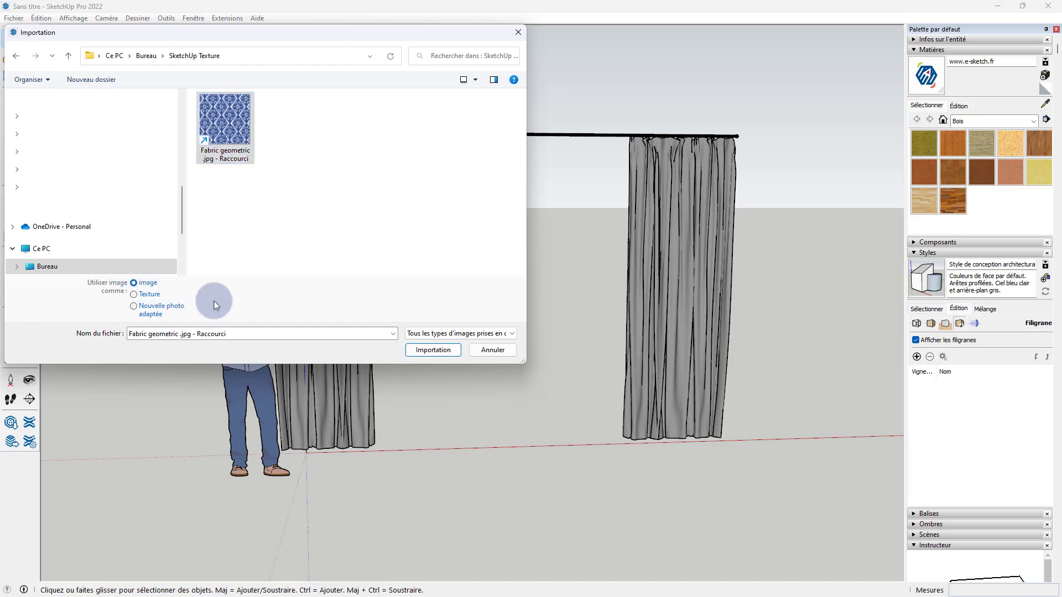
pyautogui.click(436, 351)
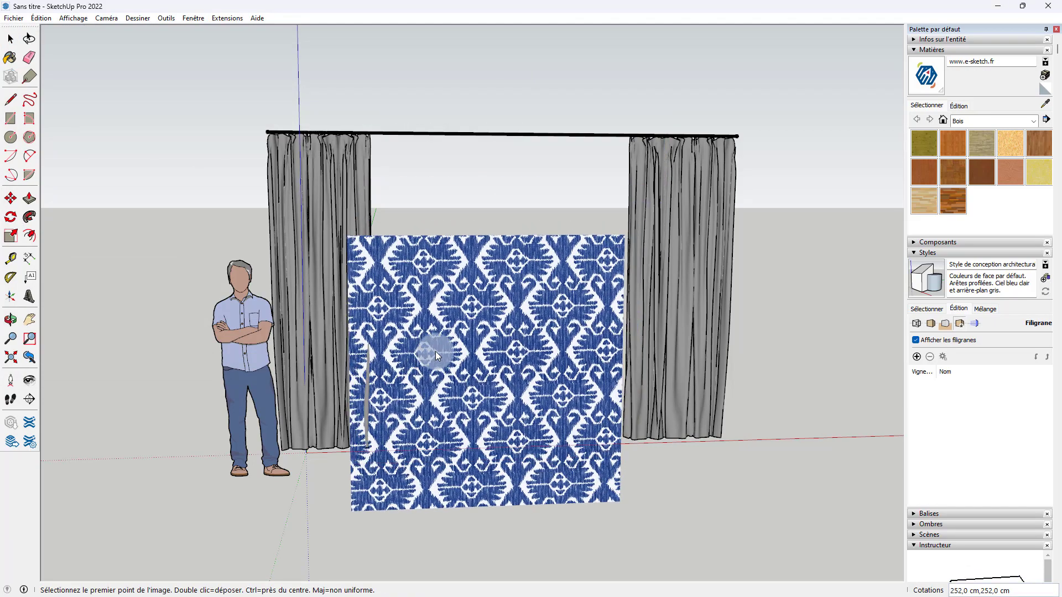
# Step: Place the imported fabric image upright in the gap between the two curtains
pyautogui.moveTo(436, 351); pyautogui.dragTo(436, 351, button='middle')
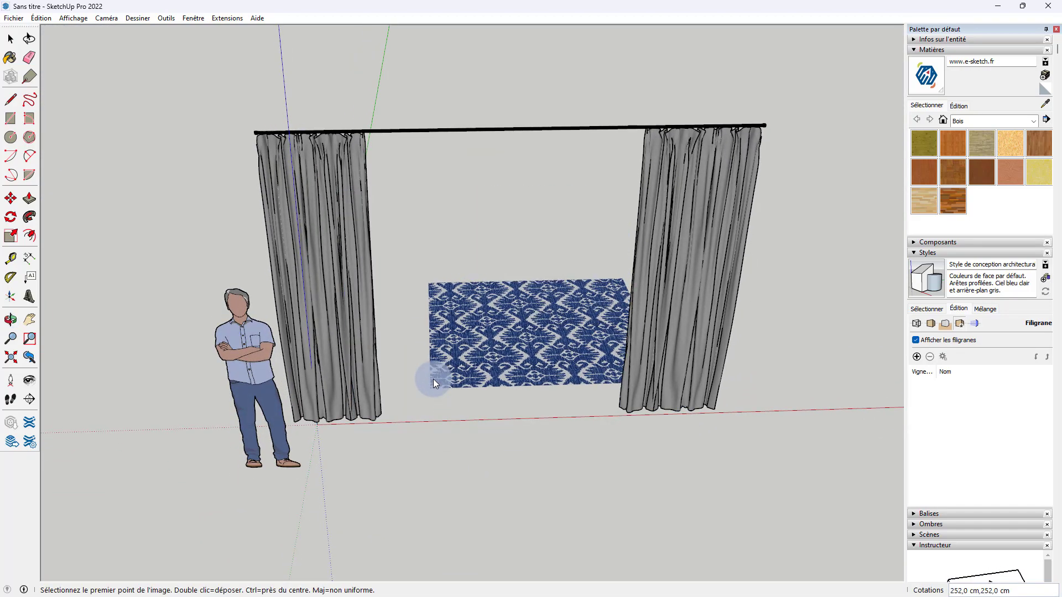
pyautogui.moveTo(433, 380); pyautogui.dragTo(433, 379, button='middle')
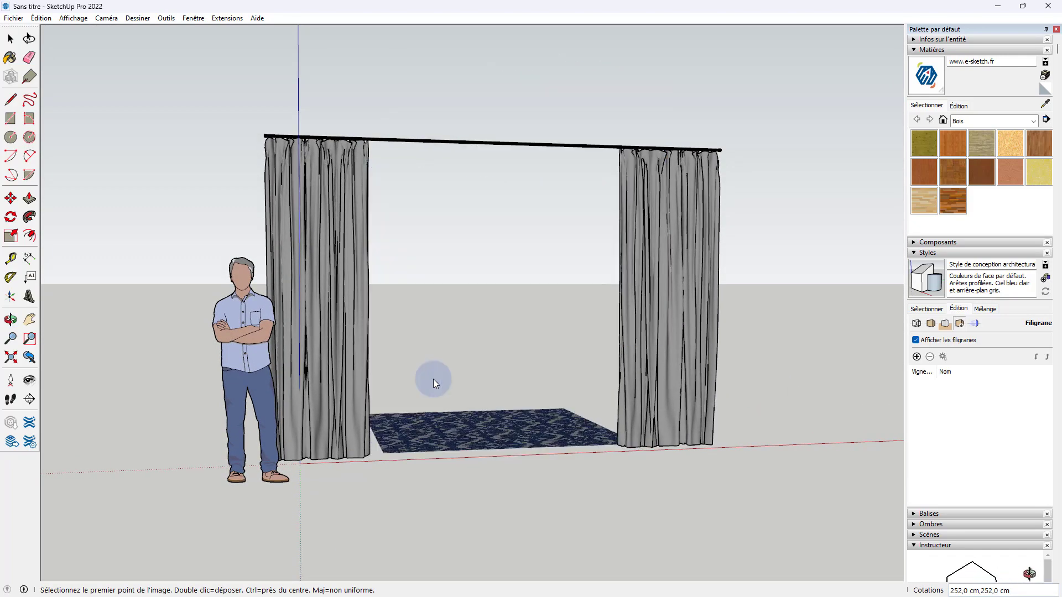
pyautogui.moveTo(433, 380); pyautogui.dragTo(426, 384, button='middle')
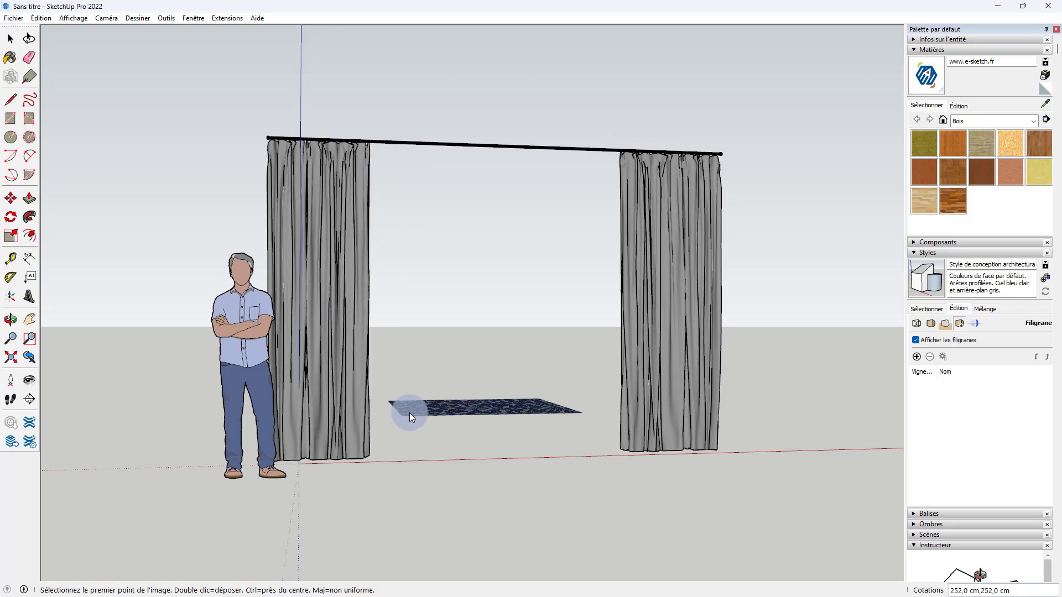
pyautogui.moveTo(409, 412); pyautogui.dragTo(507, 295)
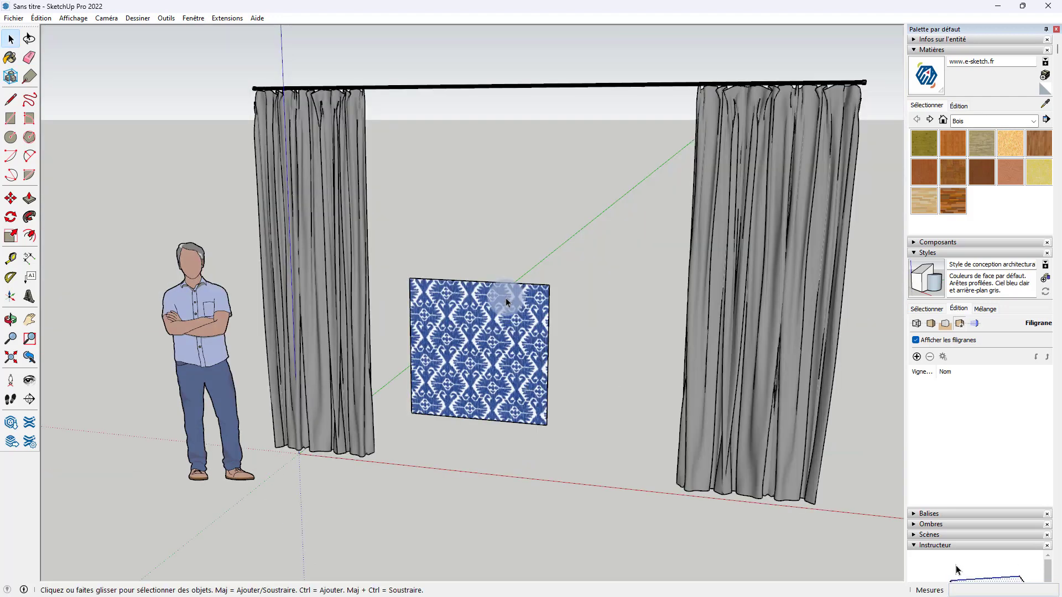
# Step: Explode the placed fabric image so its picture becomes a textured face
pyautogui.click(463, 361)
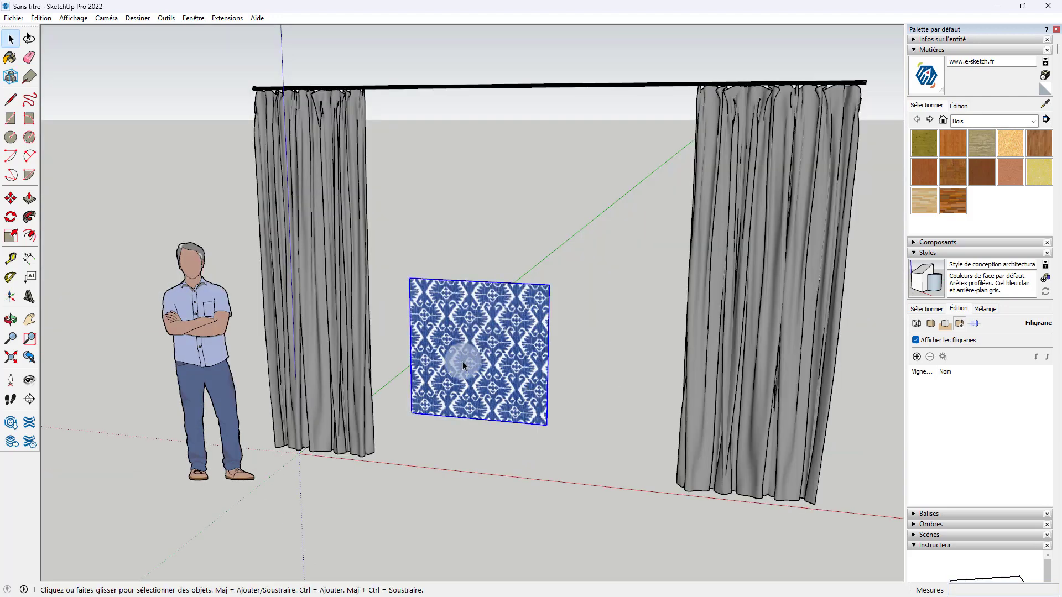
pyautogui.rightClick(463, 361)
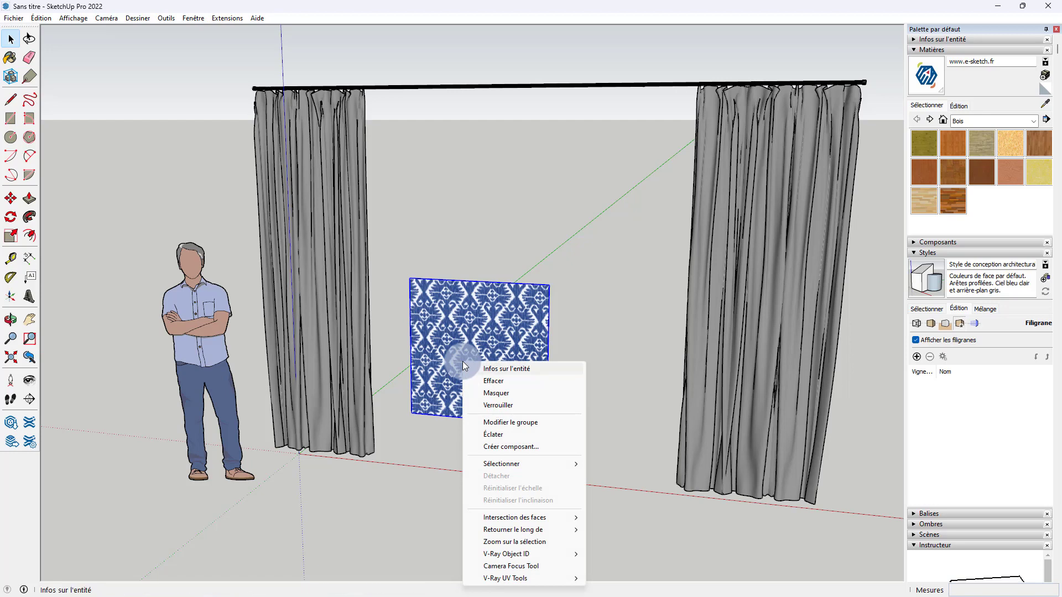
pyautogui.click(490, 434)
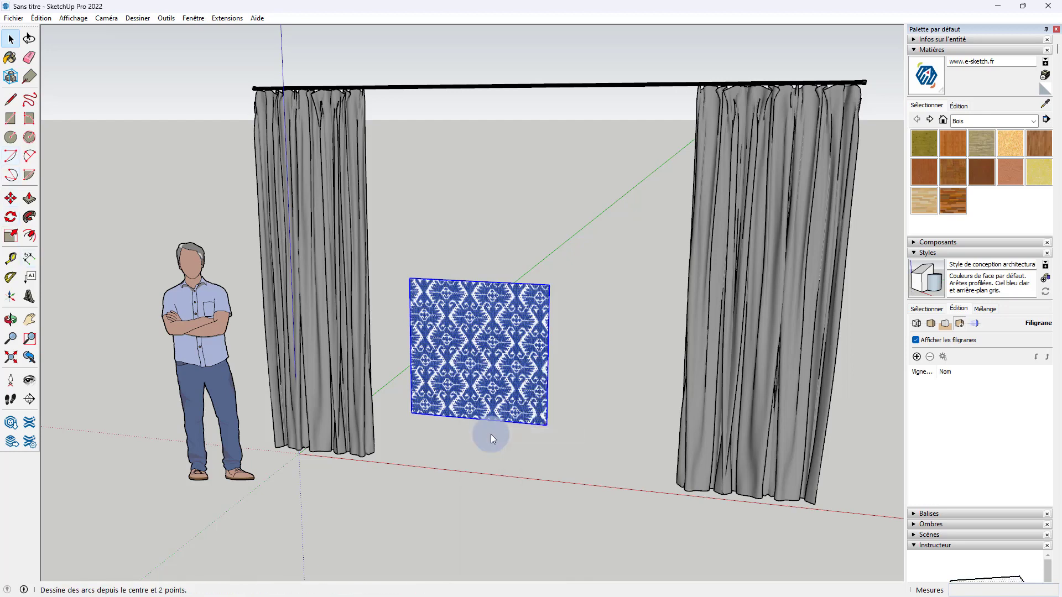
# Step: Sample the blue geometric fabric material from the exploded image face
pyautogui.click(10, 57)
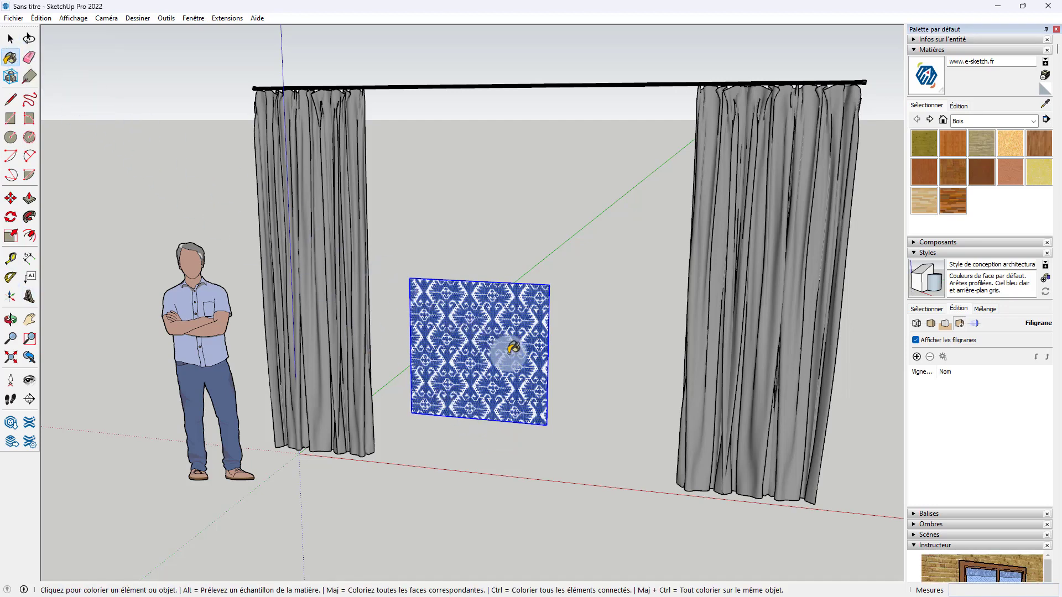
pyautogui.press('alt')
pyautogui.press('alt')
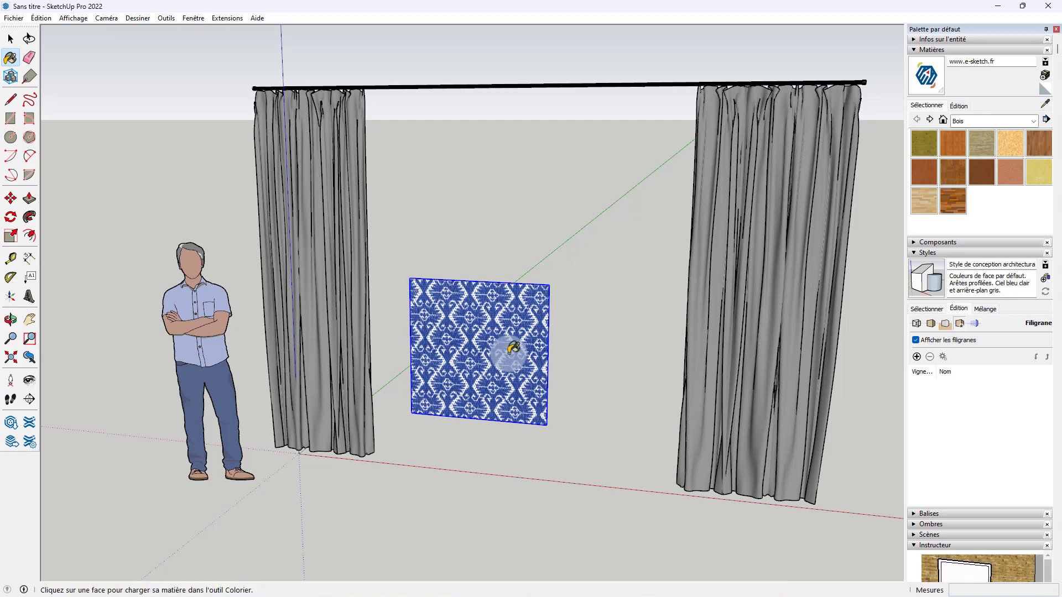
pyautogui.keyDown('alt'); pyautogui.click(484, 335); pyautogui.keyUp('alt')
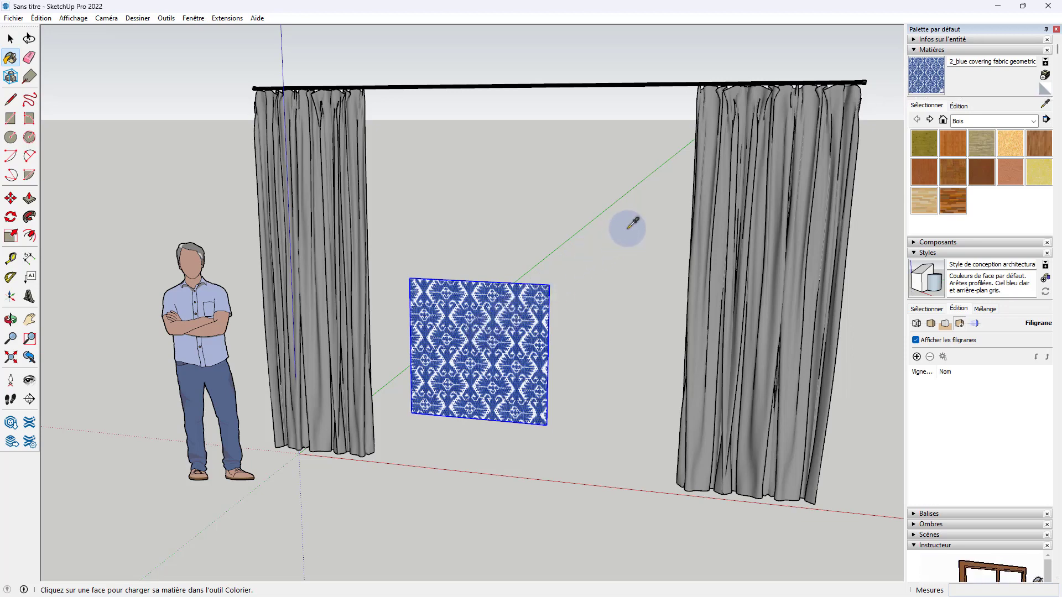
pyautogui.press('space')
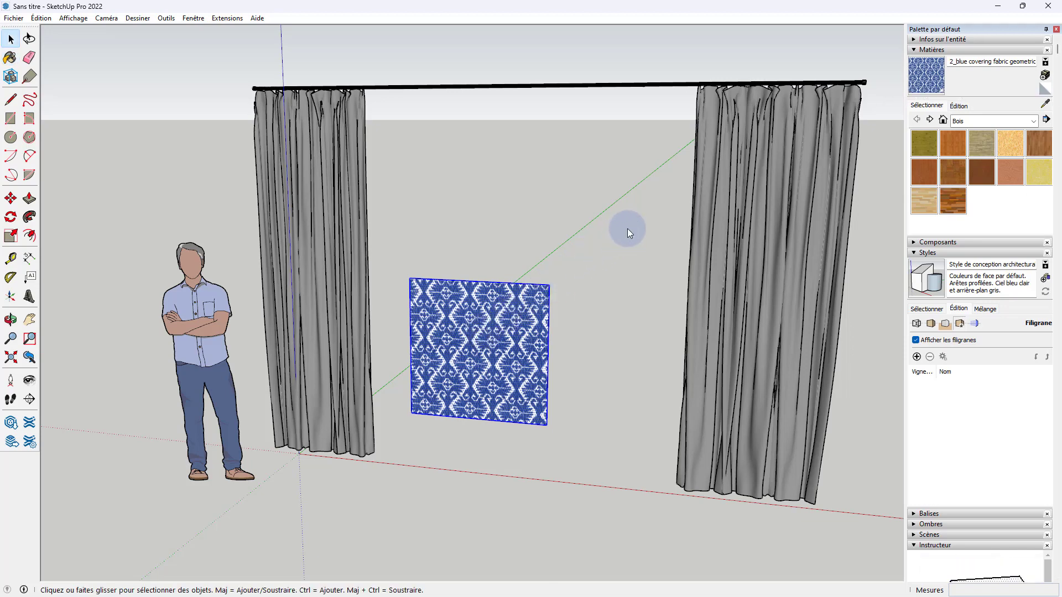
pyautogui.click(1046, 105)
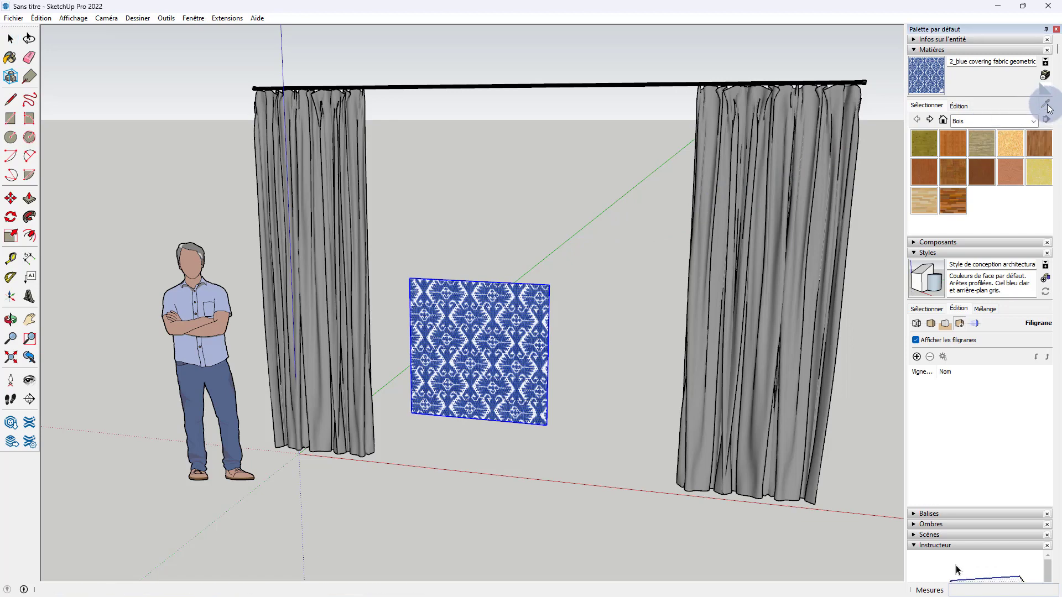
pyautogui.click(499, 359)
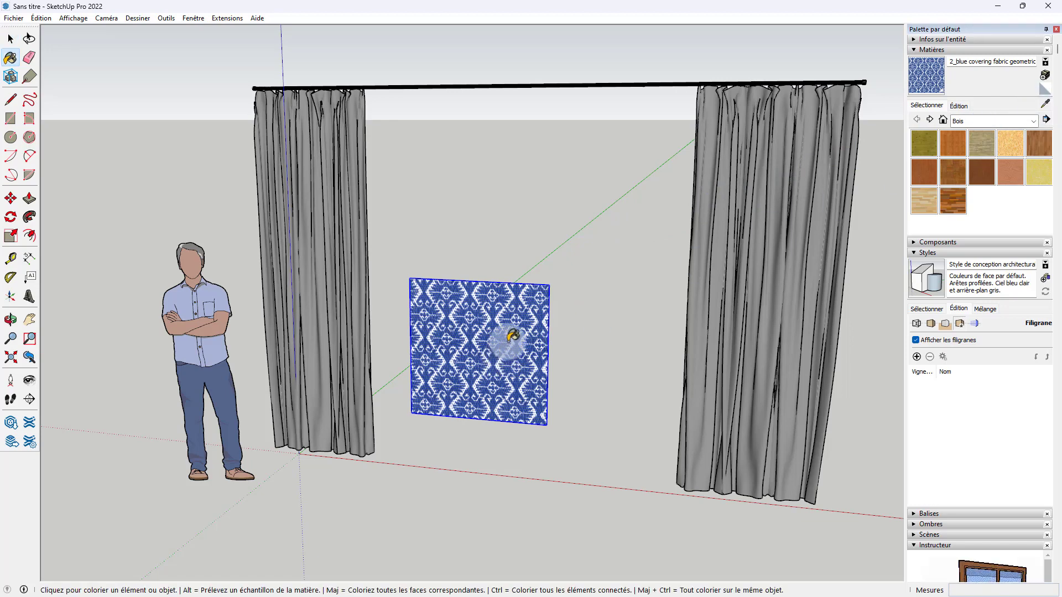
pyautogui.press('space')
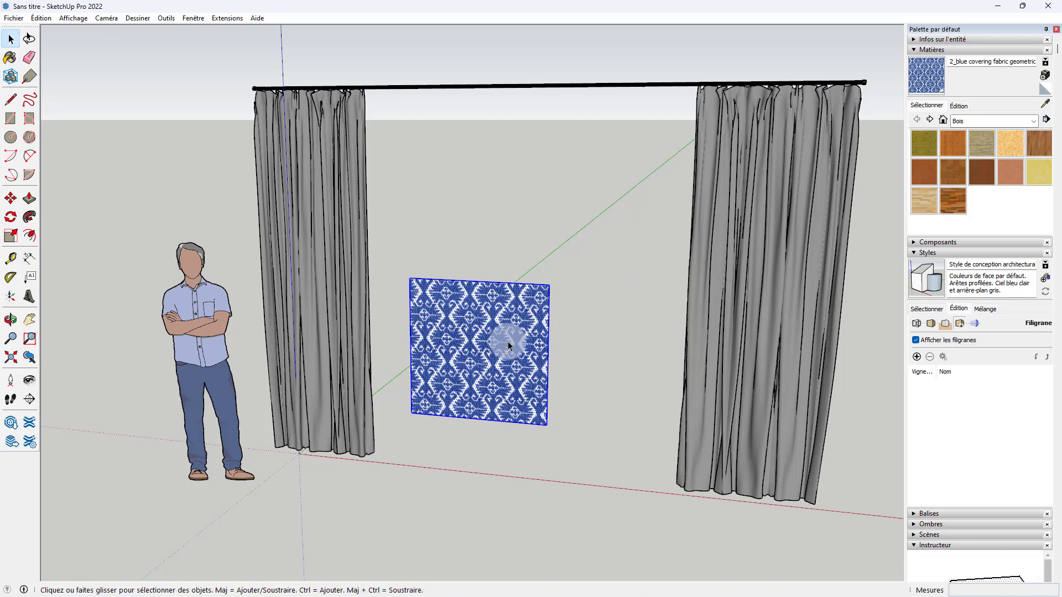
# Step: Paint the inner curtain panel inside the nested curtain group with the sampled blue geometric fabric material, and exit the group
pyautogui.click(415, 437)
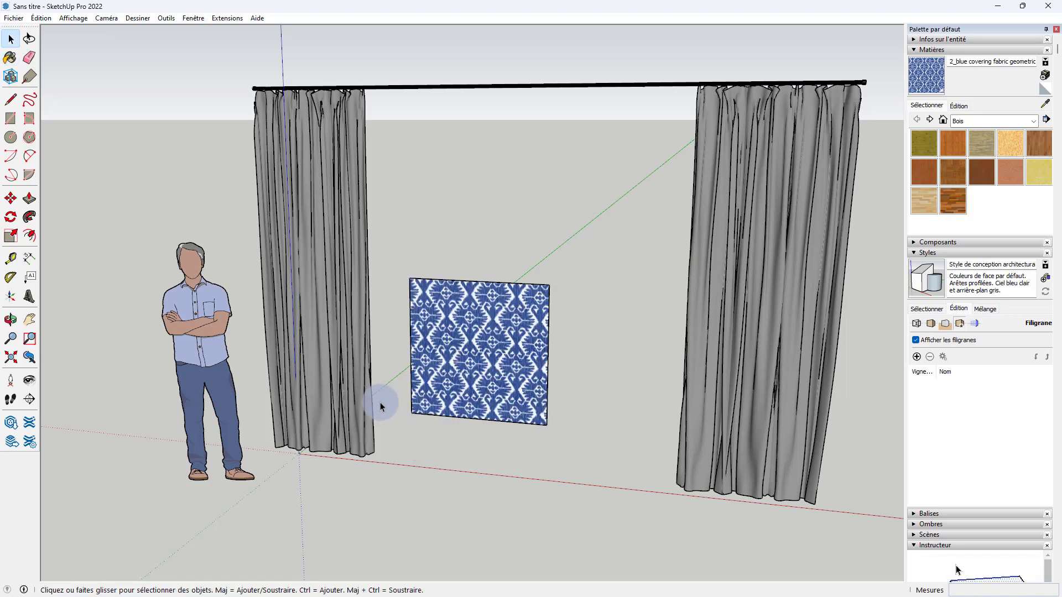
pyautogui.doubleClick(354, 395)
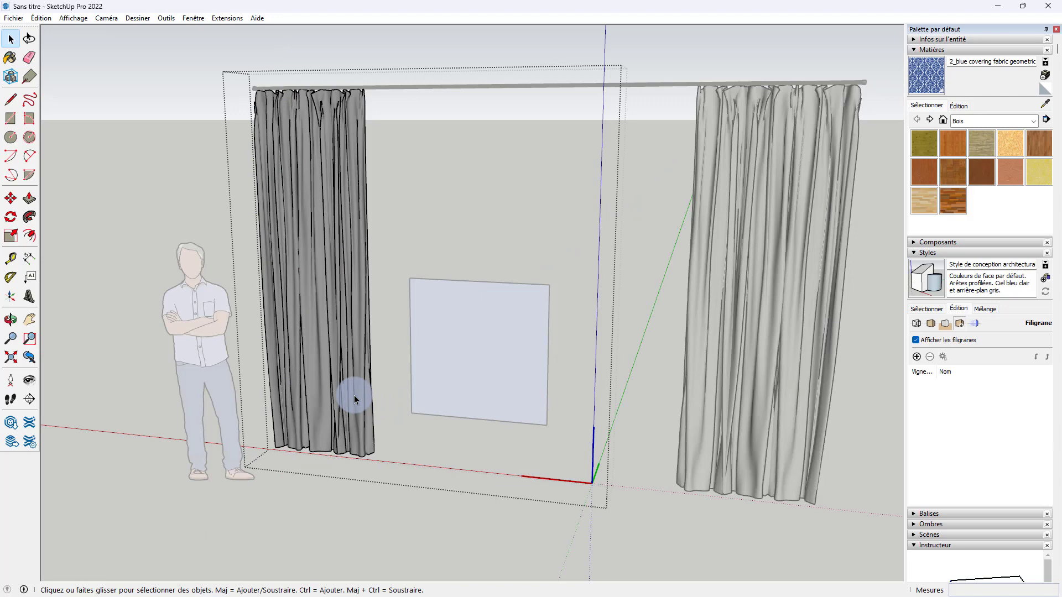
pyautogui.doubleClick(356, 389)
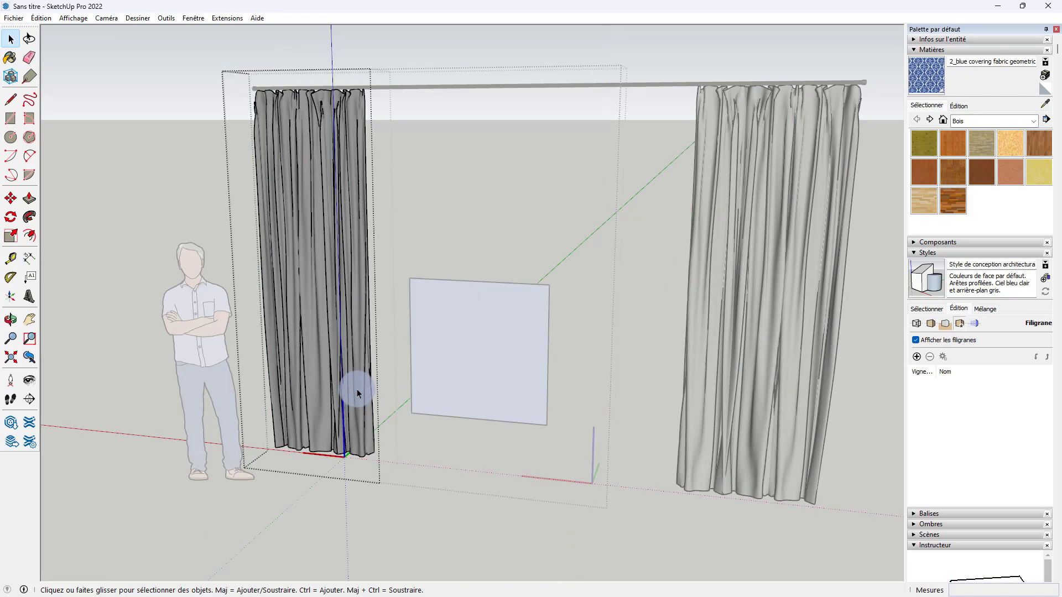
pyautogui.doubleClick(356, 391)
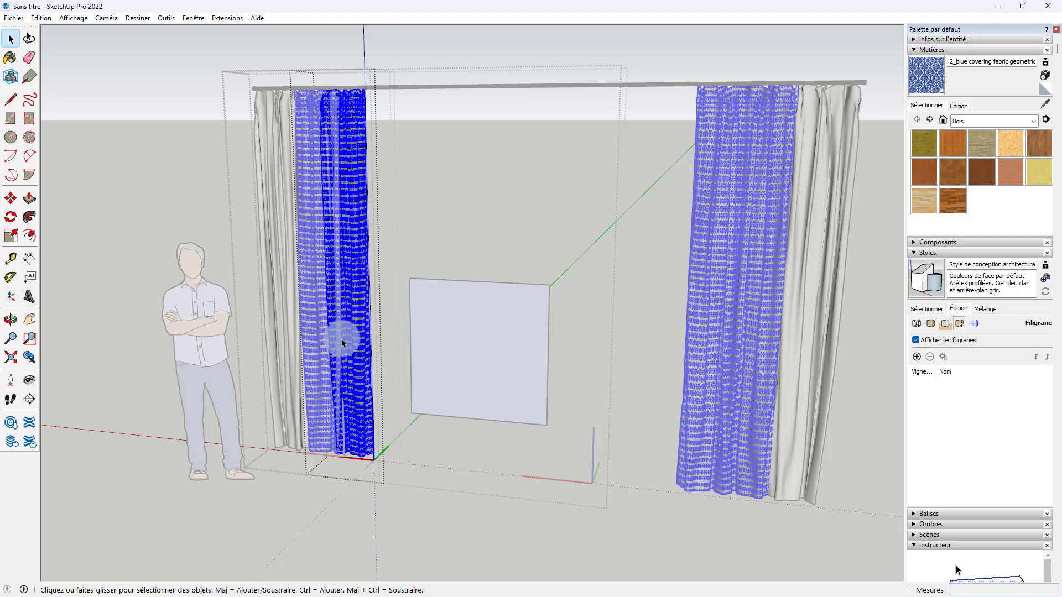
pyautogui.click(920, 74)
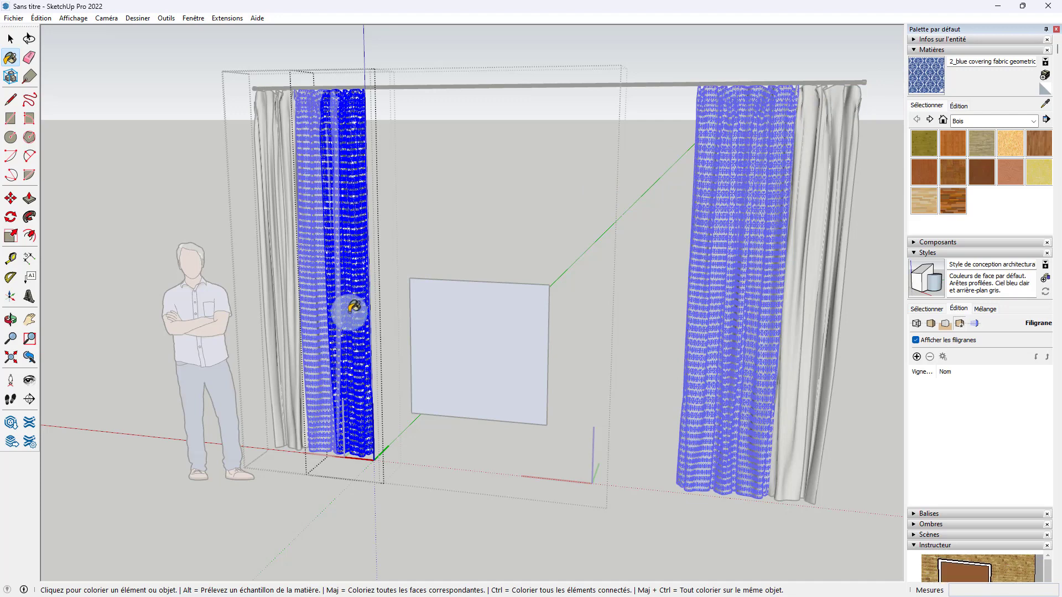
pyautogui.press('space')
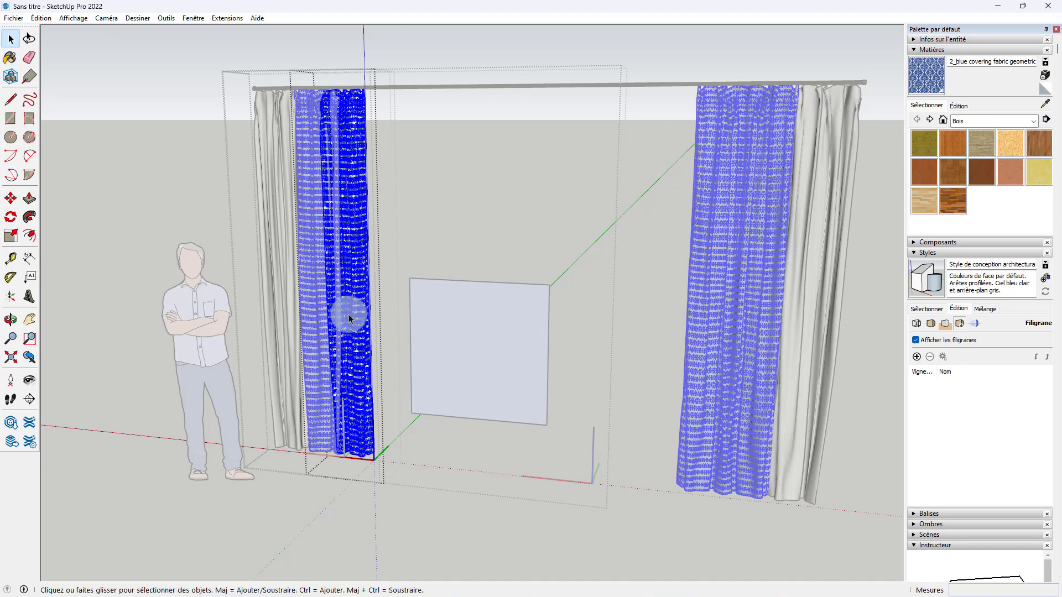
pyautogui.click(336, 502)
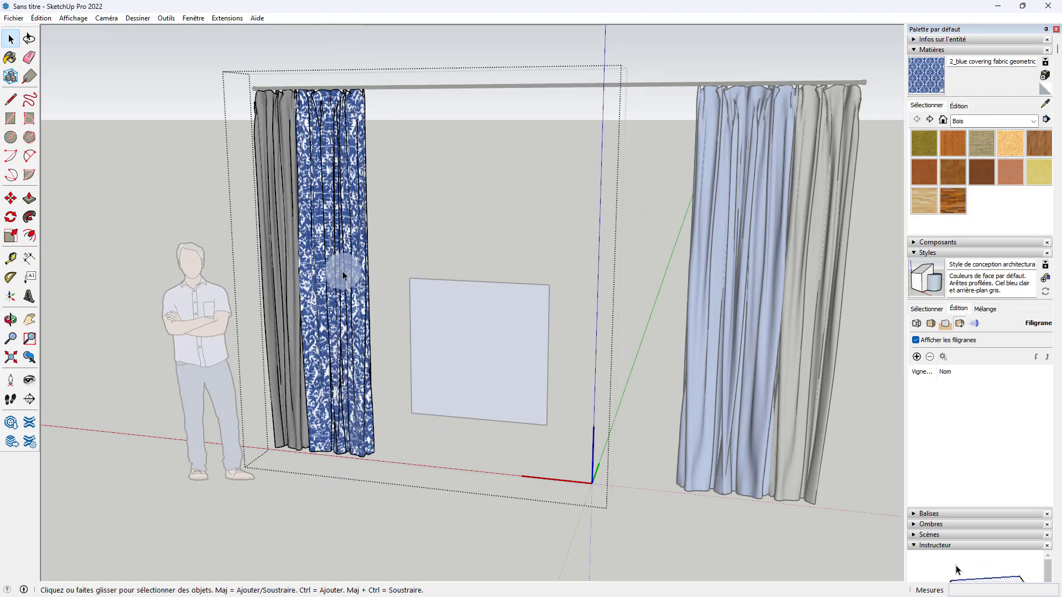
pyautogui.press('Escape')
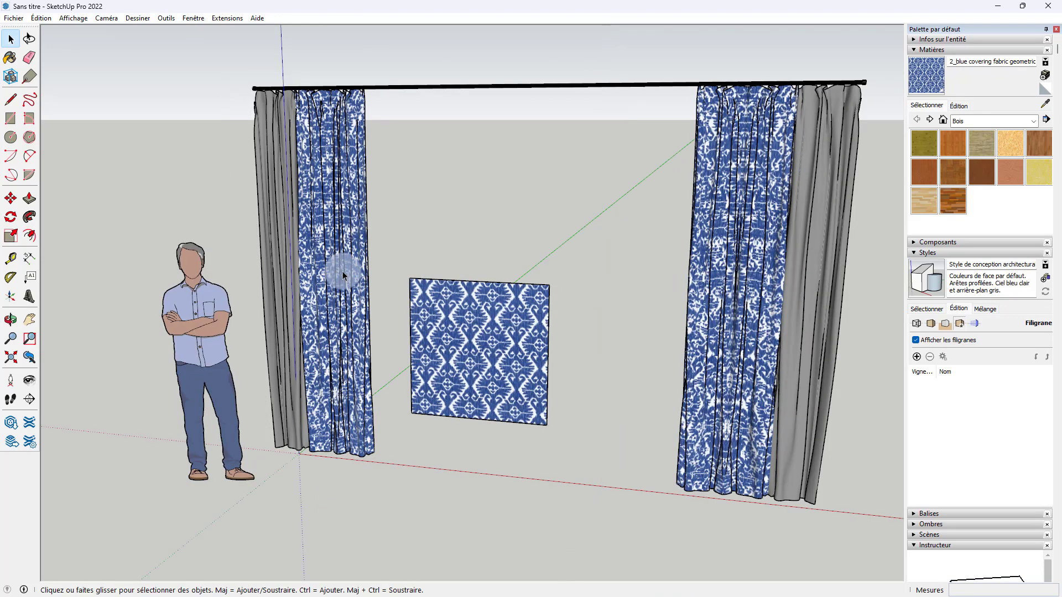
# Step: Set the texture of the standalone blue fabric image face to projected (Projetée) and deselect the face
pyautogui.click(459, 358)
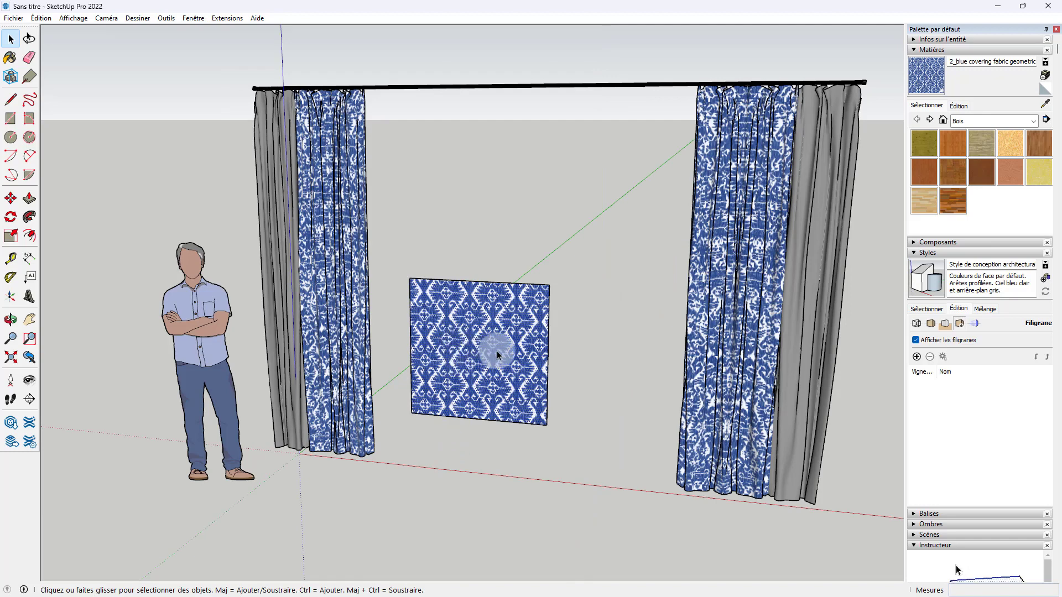
pyautogui.click(457, 455)
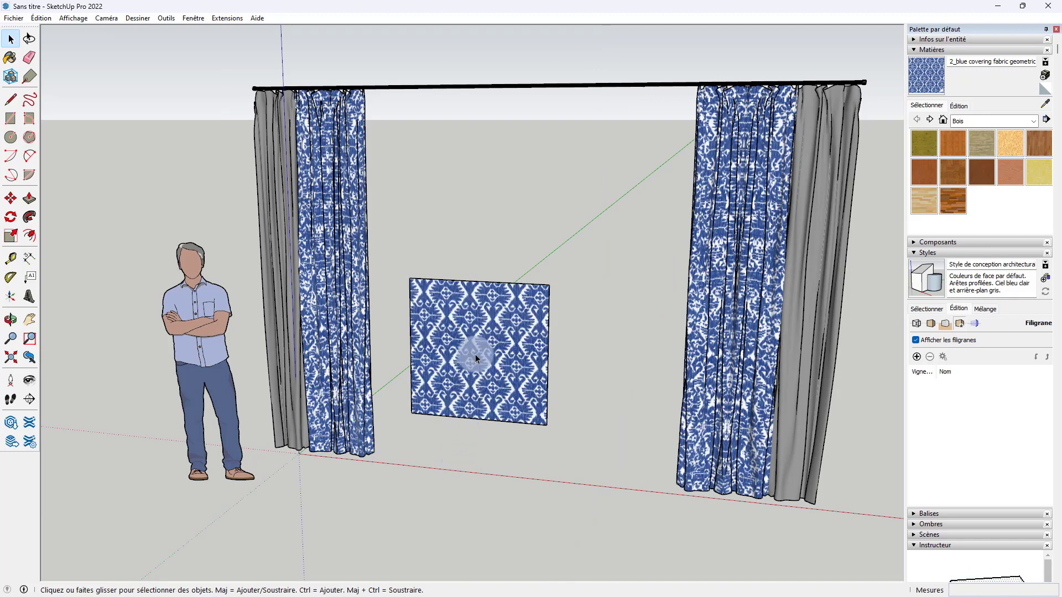
pyautogui.click(476, 358)
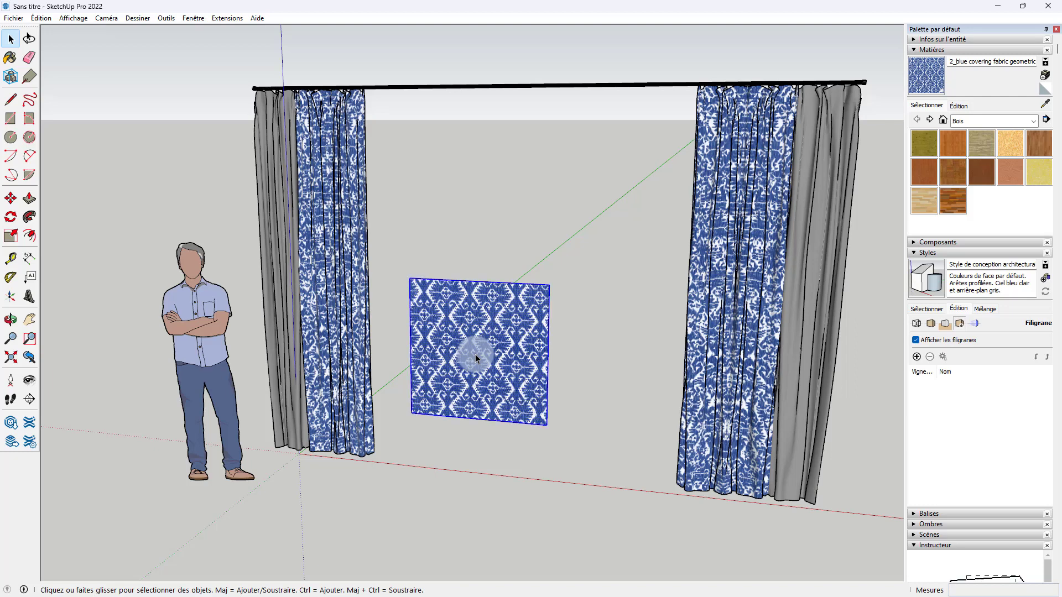
pyautogui.click(624, 336)
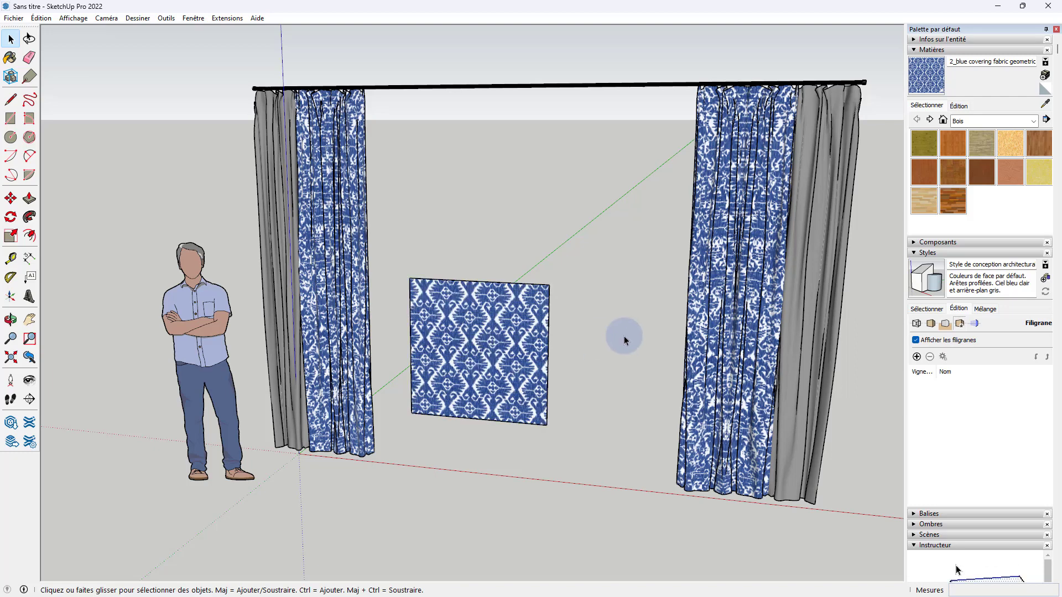
pyautogui.rightClick(480, 354)
pyautogui.click(464, 356)
pyautogui.rightClick(464, 357)
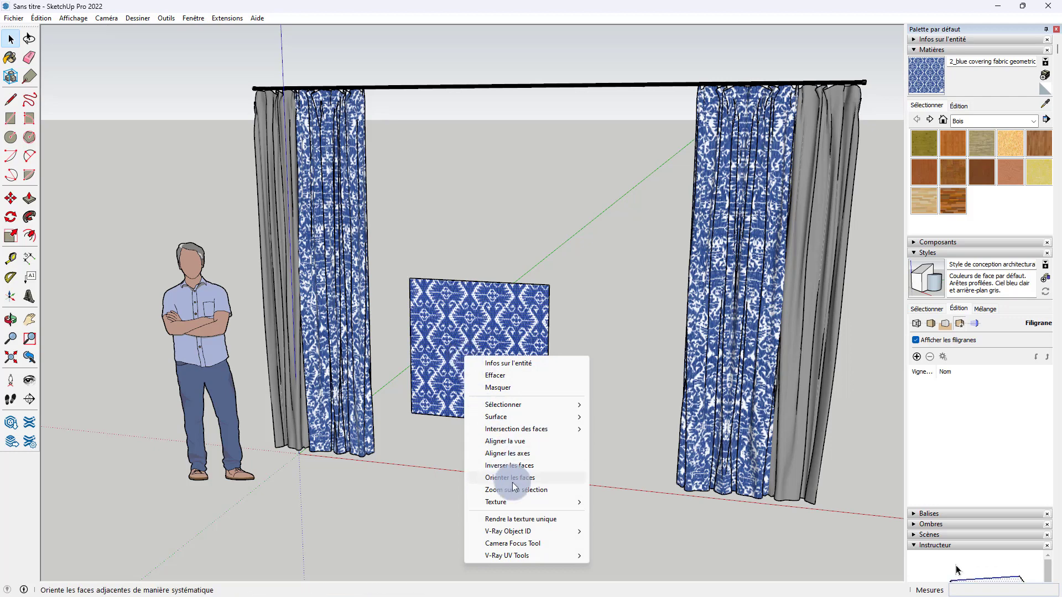
pyautogui.moveTo(517, 497)
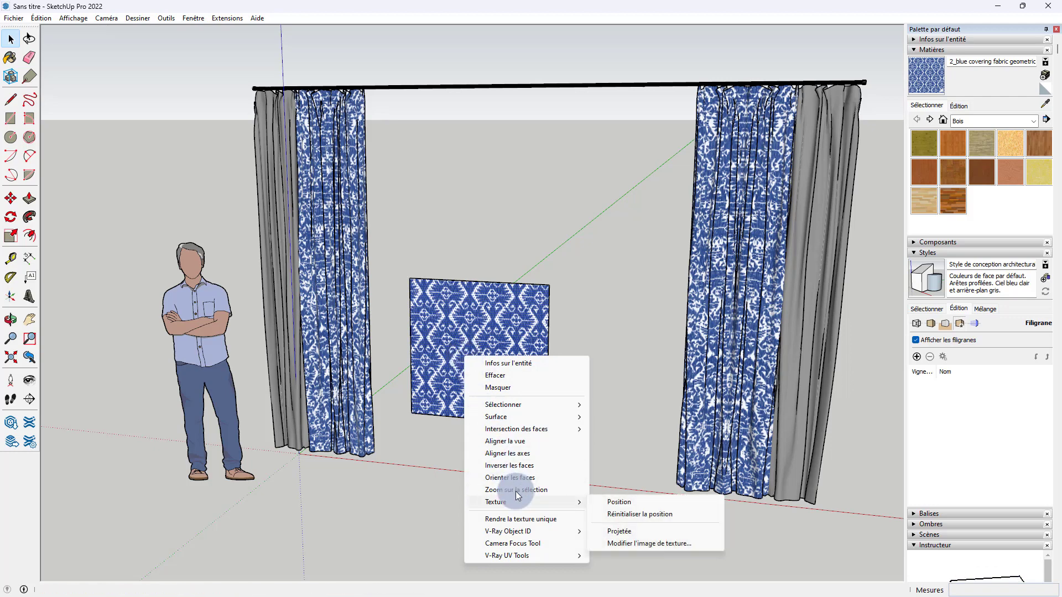
pyautogui.click(599, 533)
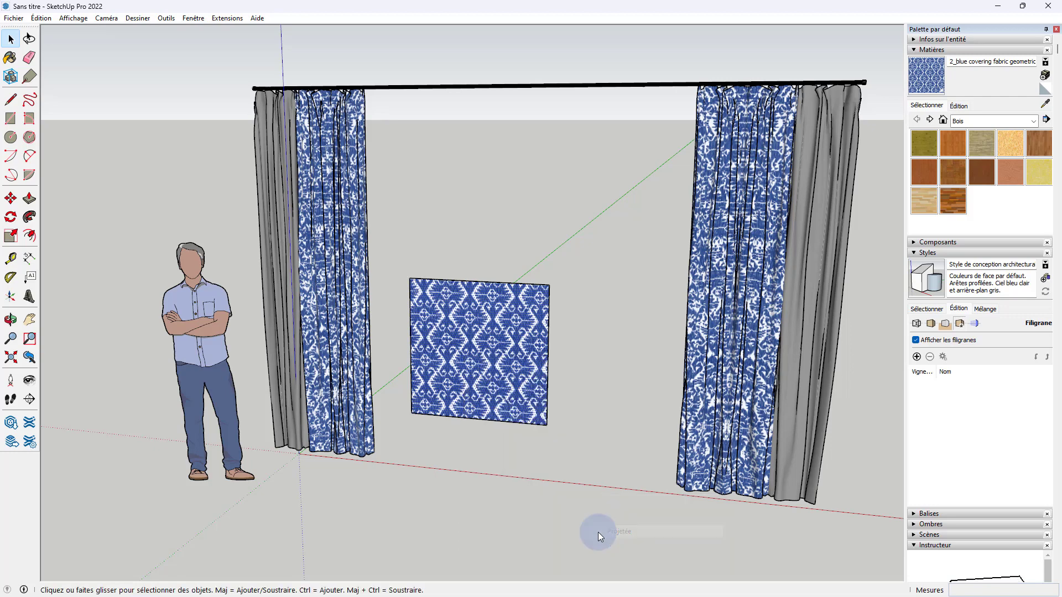
pyautogui.rightClick(502, 374)
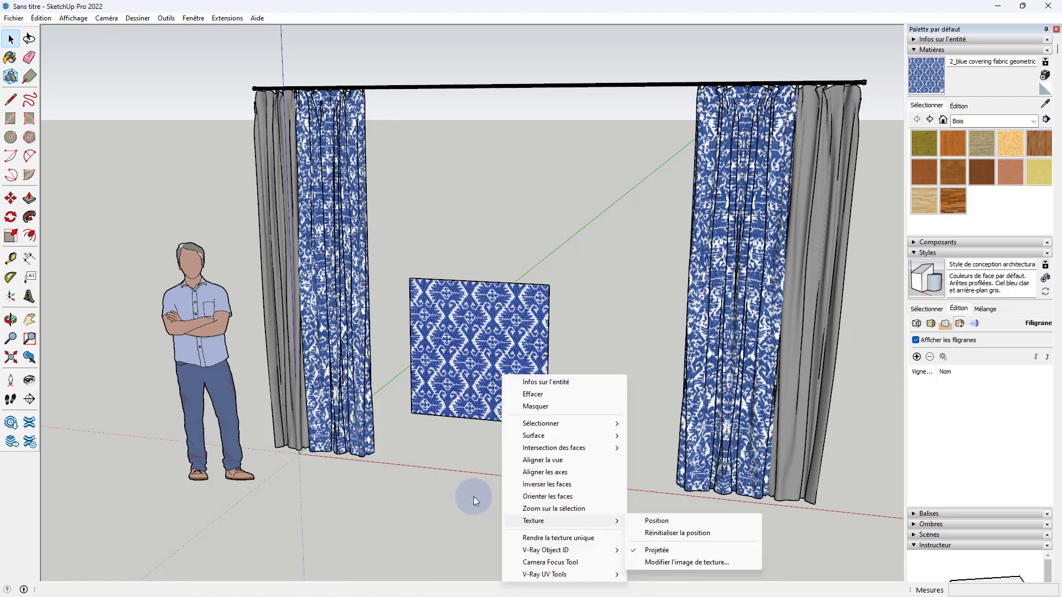
pyautogui.click(449, 491)
pyautogui.click(450, 490)
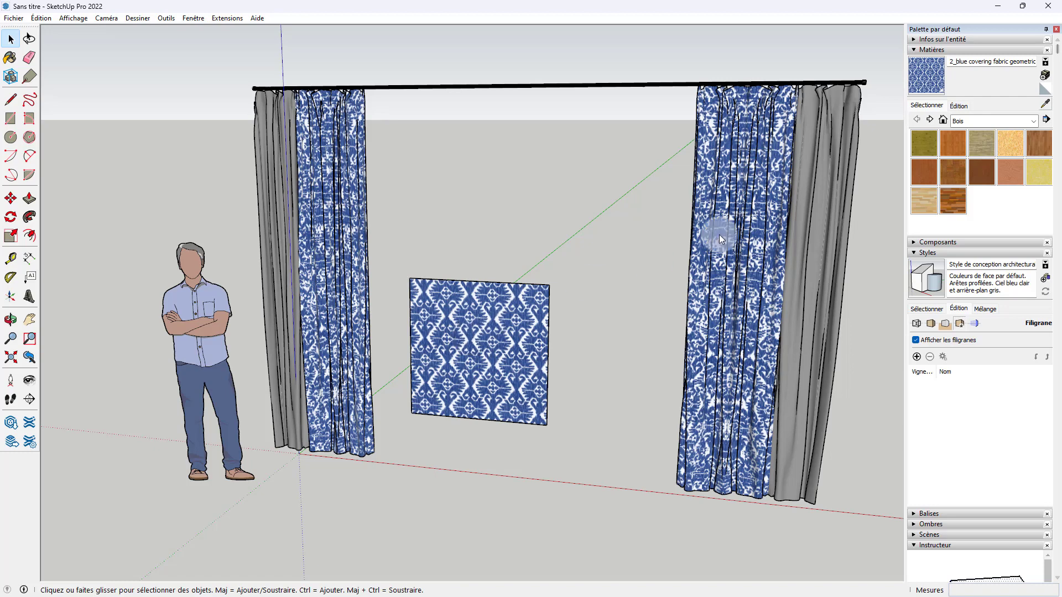
# Step: Sample the projected blue geometric fabric material from the standalone image face
pyautogui.click(1045, 103)
pyautogui.click(477, 375)
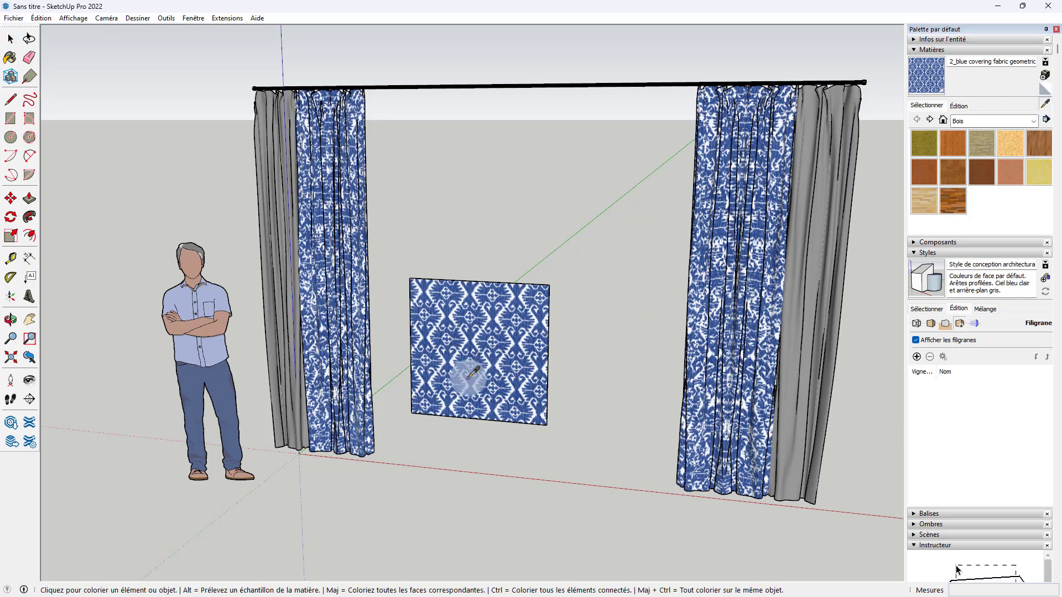
pyautogui.press('space')
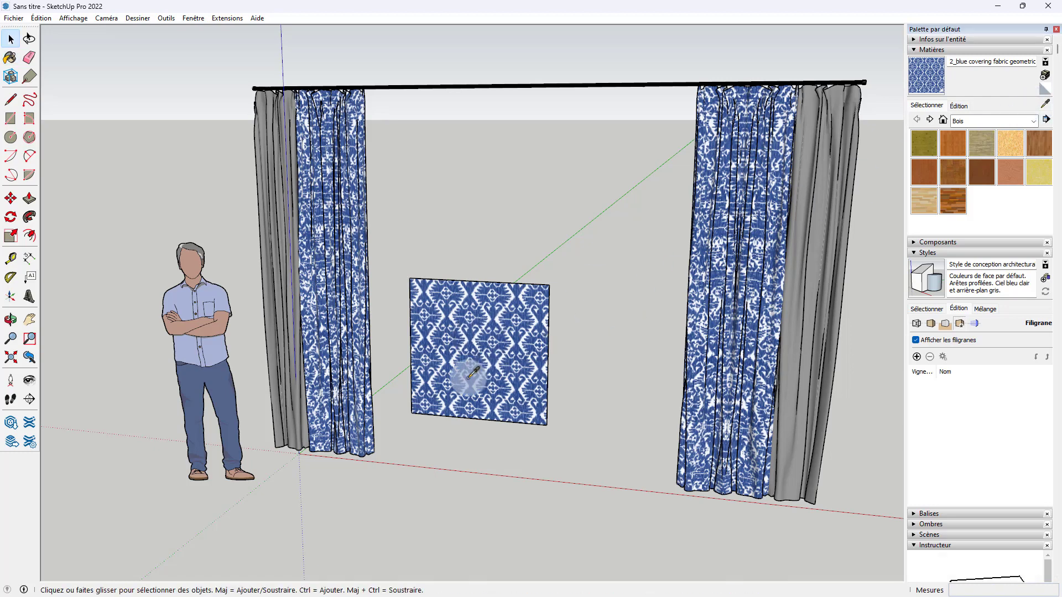
# Step: Repaint the inner curtain panel inside its nested group with the sampled projected fabric material, and exit that group
pyautogui.doubleClick(357, 390)
pyautogui.doubleClick(358, 390)
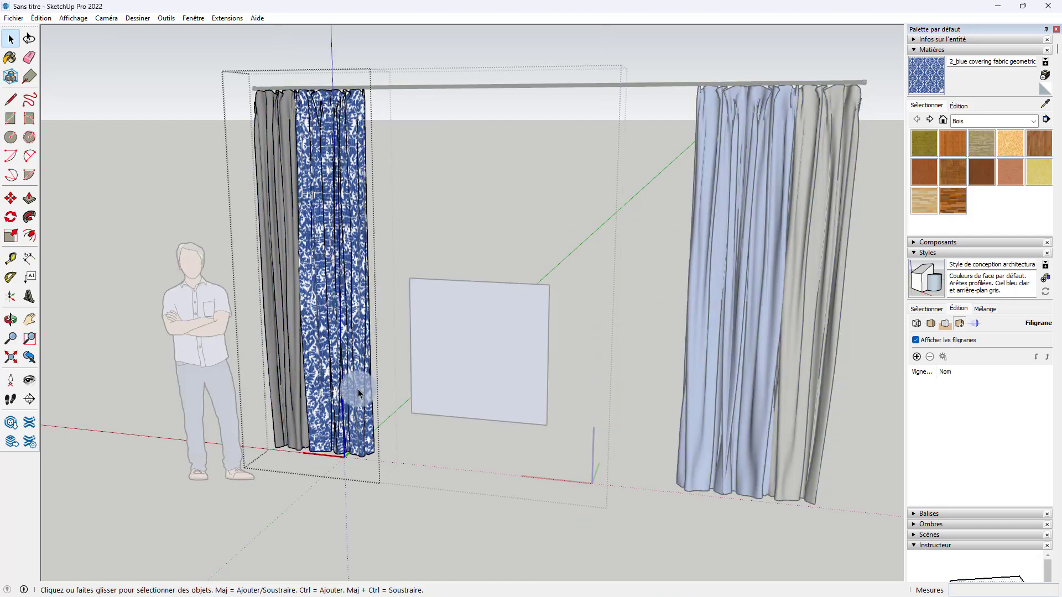
pyautogui.doubleClick(358, 390)
pyautogui.click(359, 390)
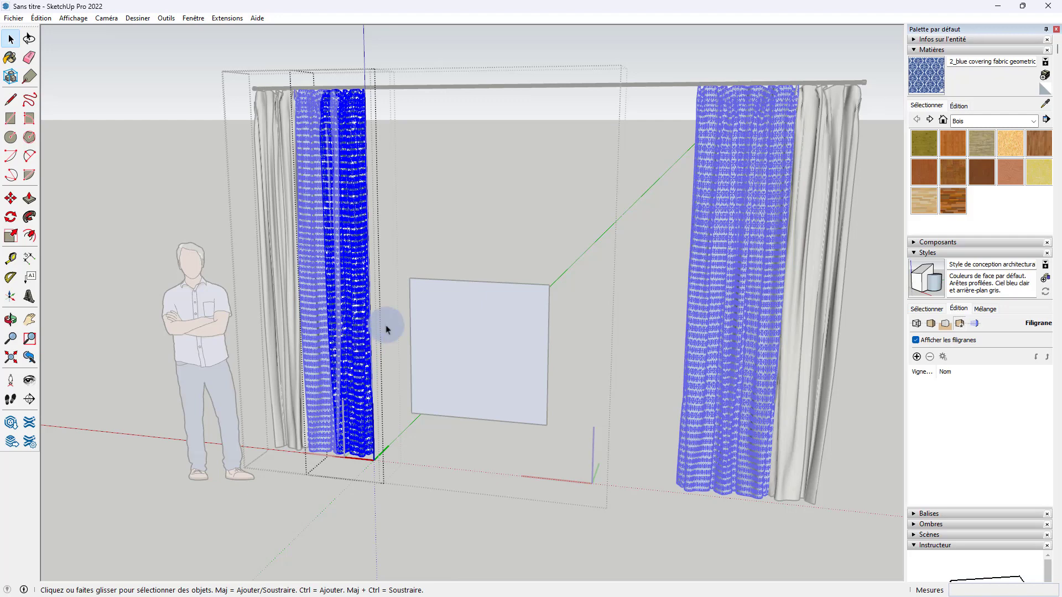
pyautogui.click(934, 79)
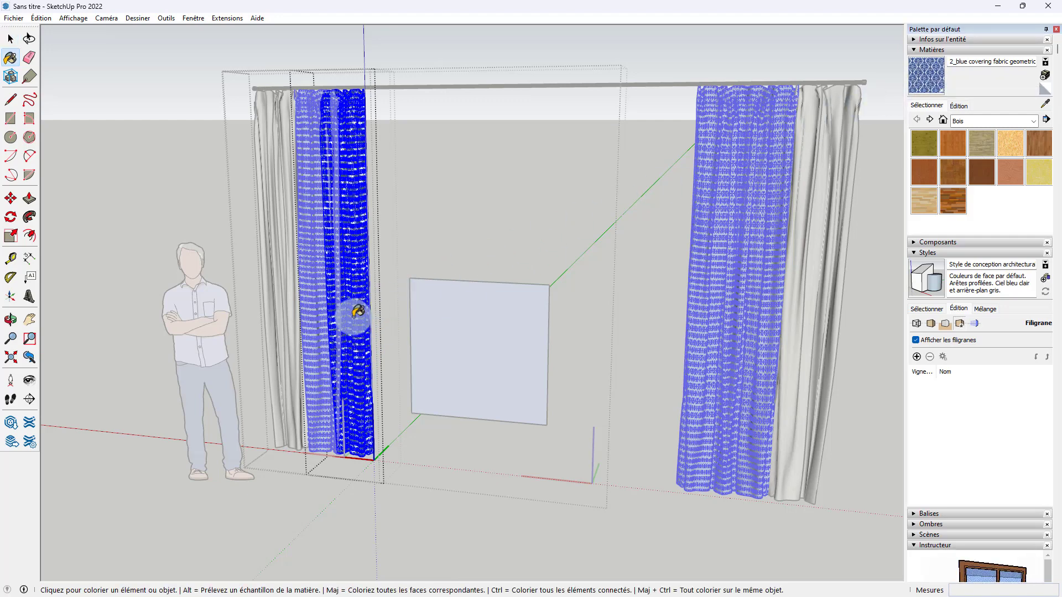
pyautogui.press('space')
pyautogui.click(380, 516)
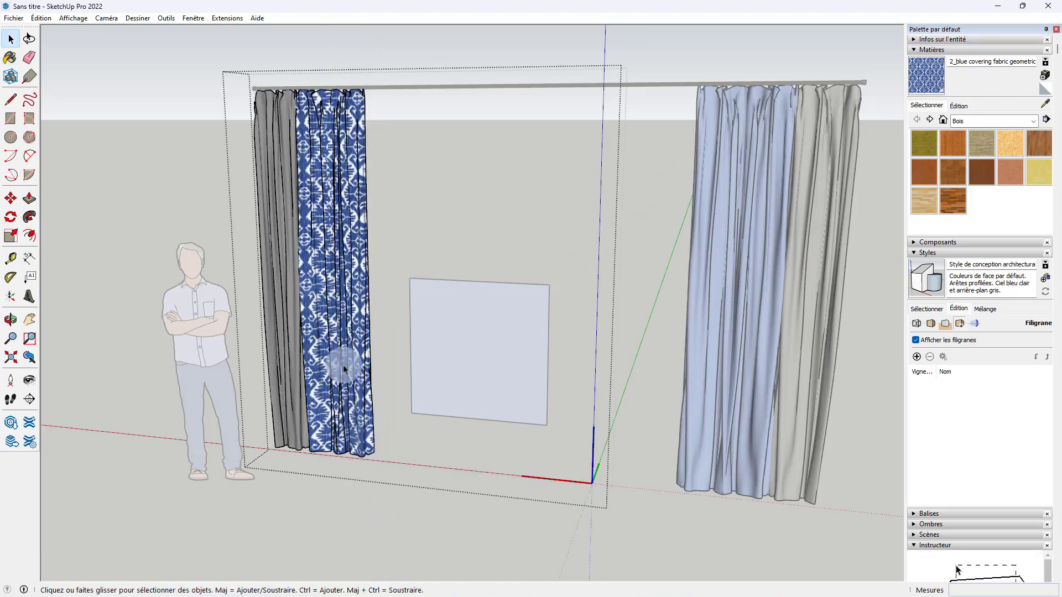
# Step: Paint the grey outer curtain panel inside the curtain group with the same projected fabric material, and exit all groups
pyautogui.doubleClick(321, 275)
pyautogui.click(284, 301)
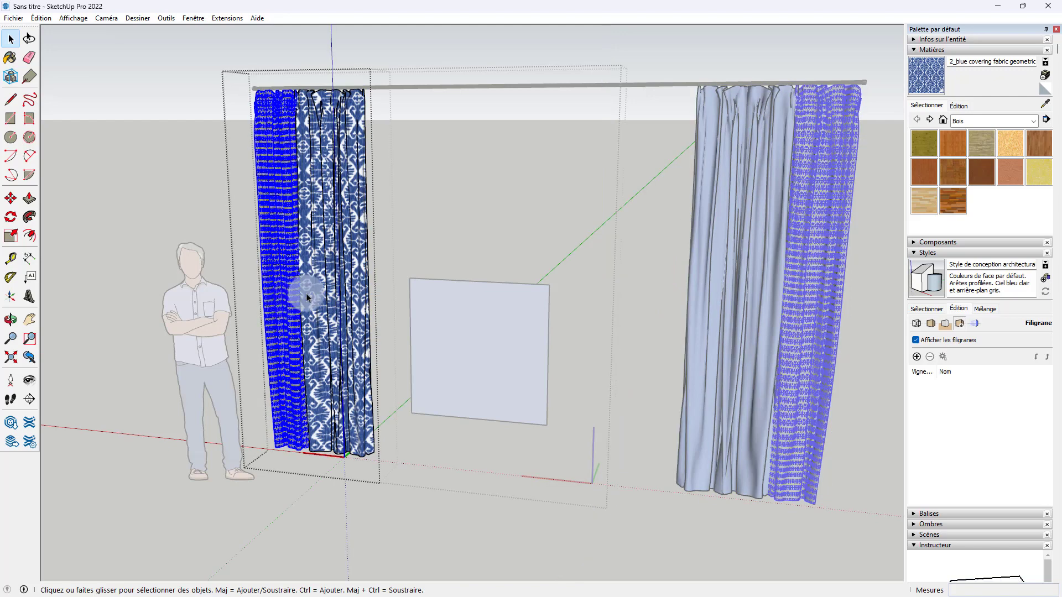
pyautogui.click(920, 82)
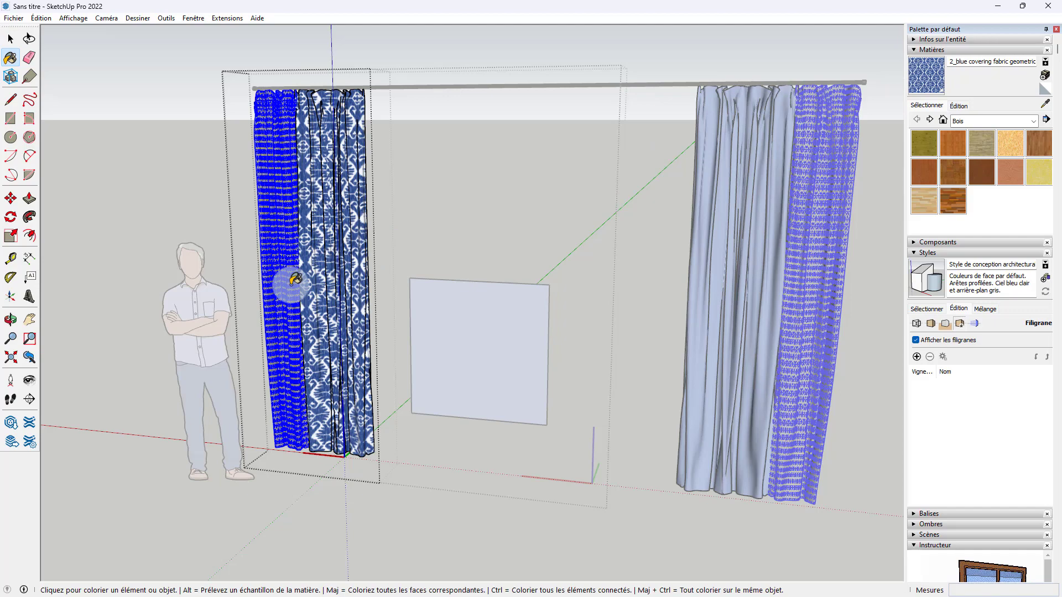
pyautogui.press('space')
pyautogui.click(354, 500)
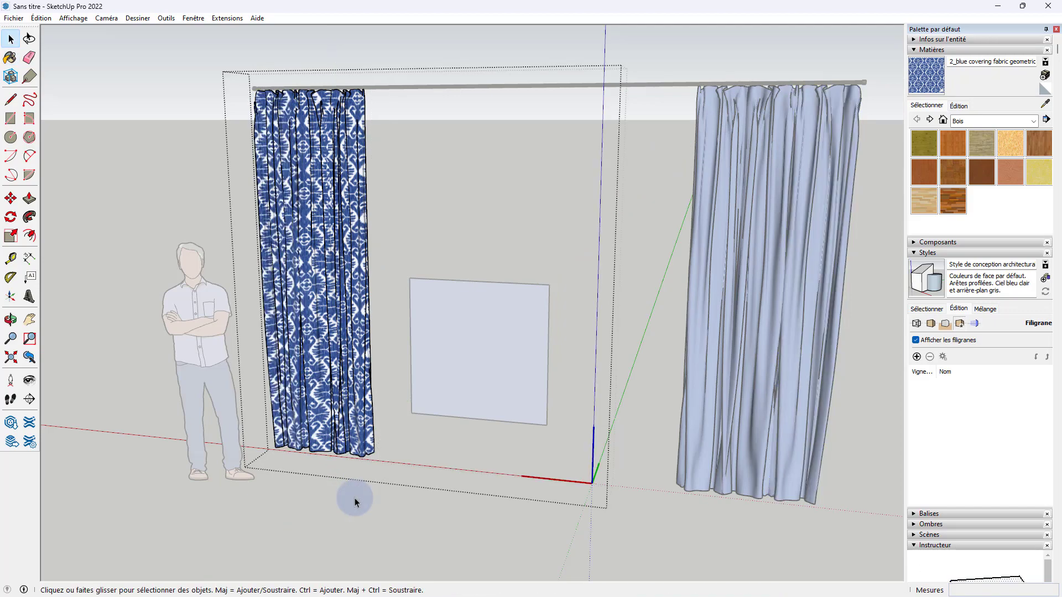
pyautogui.click(355, 499)
# Step: Delete the standalone fabric image face between the two curtains
pyautogui.moveTo(435, 414); pyautogui.dragTo(469, 393, button='middle')
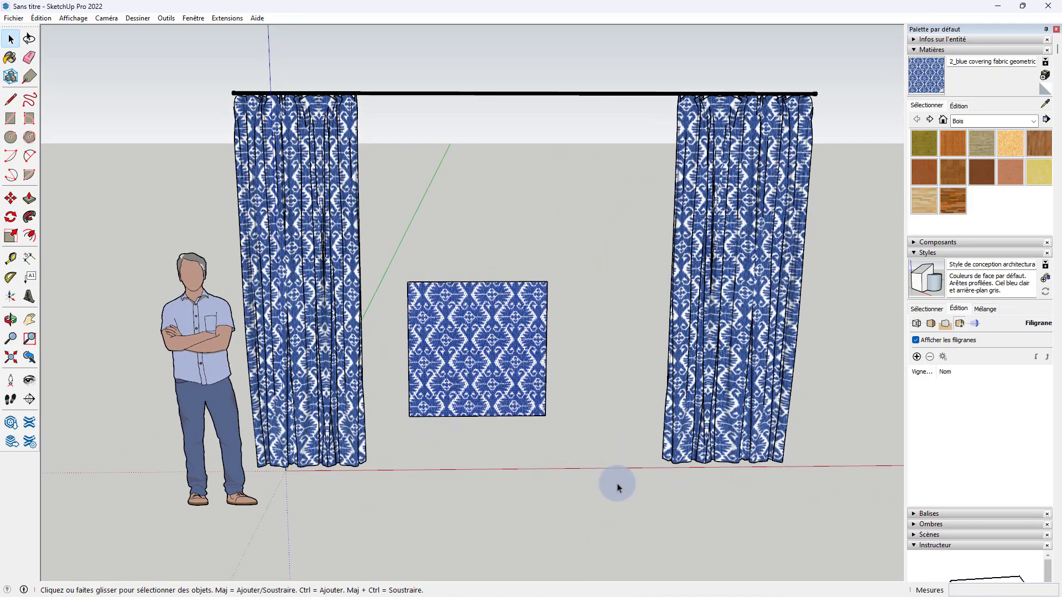
pyautogui.moveTo(618, 487); pyautogui.dragTo(399, 266)
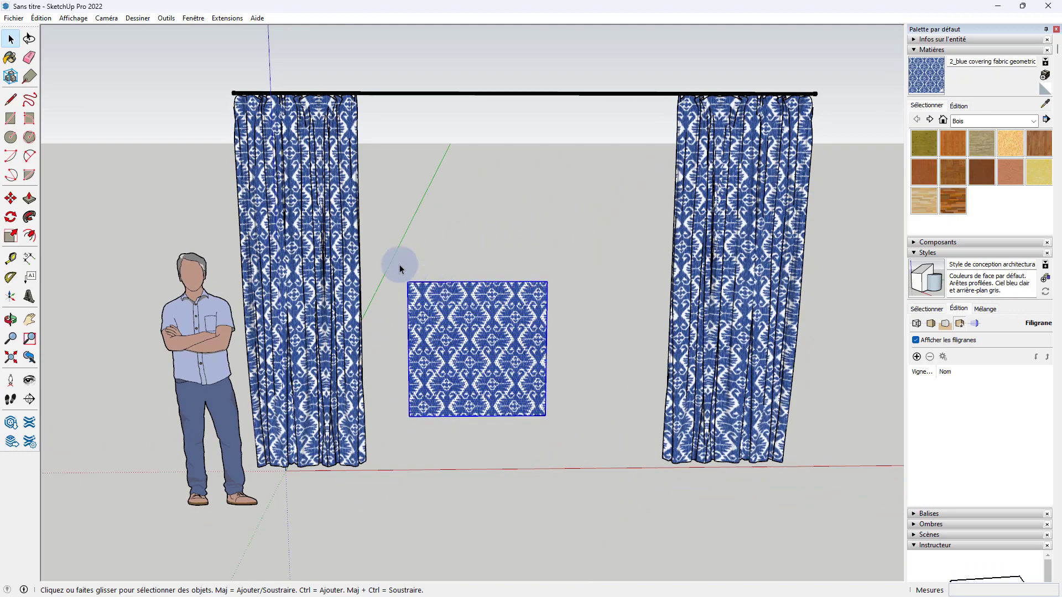
pyautogui.press('Delete')
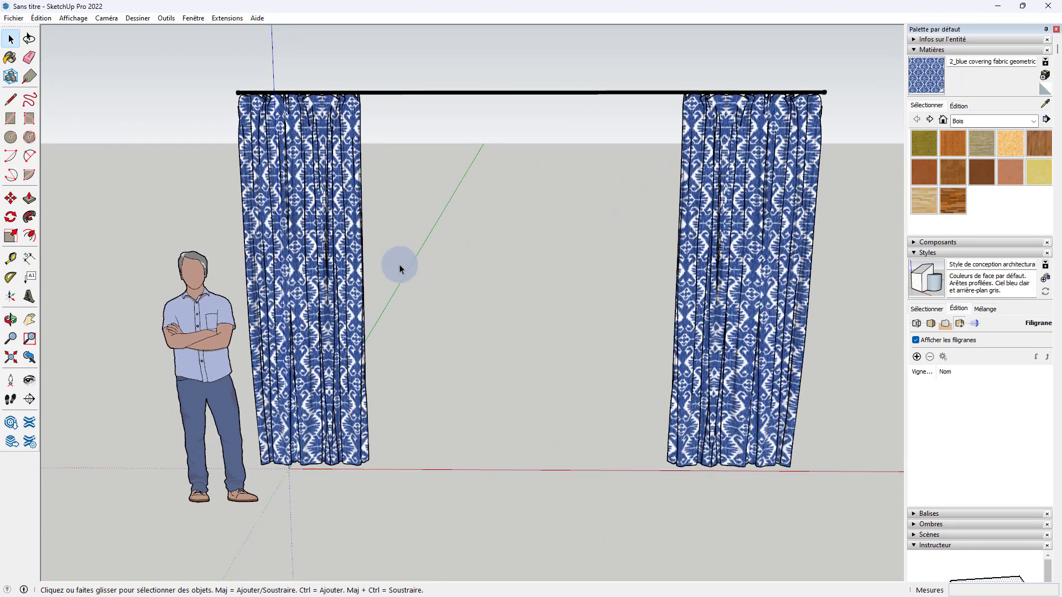
# Step: Edit the curtain fabric material and shift its colour from blue to a muted teal
pyautogui.click(961, 105)
pyautogui.click(965, 159)
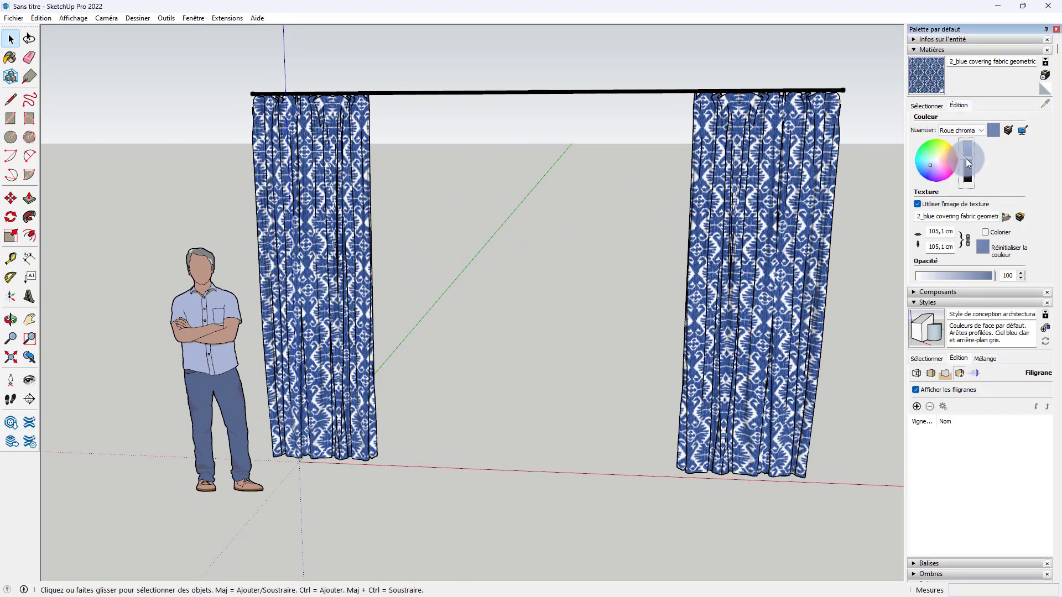
pyautogui.click(938, 157)
pyautogui.click(934, 166)
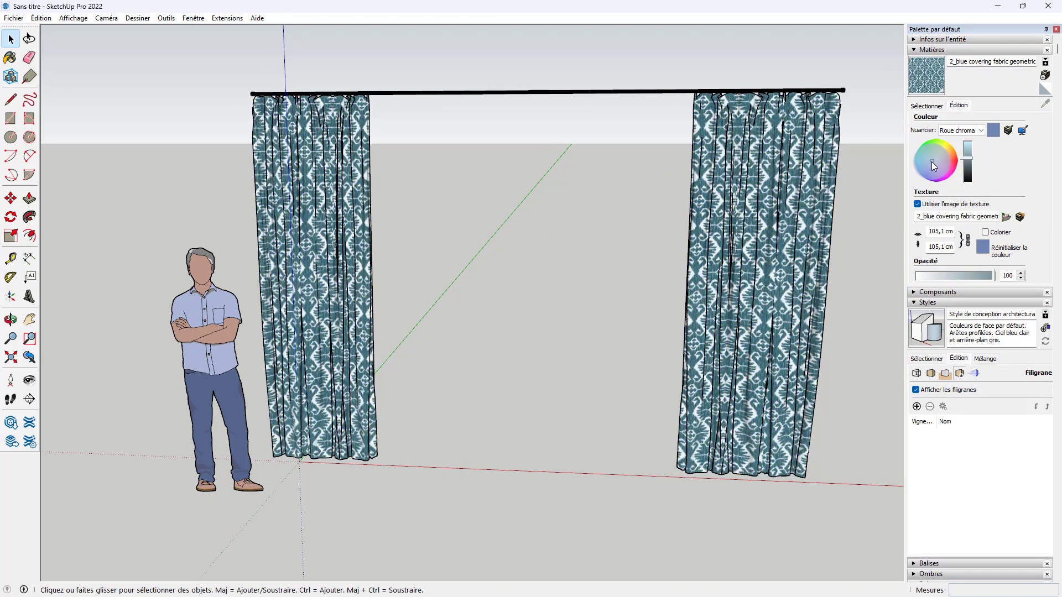
# Step: Set the curtain fabric texture's width to 80,1 cm with its proportions locked
pyautogui.click(938, 230)
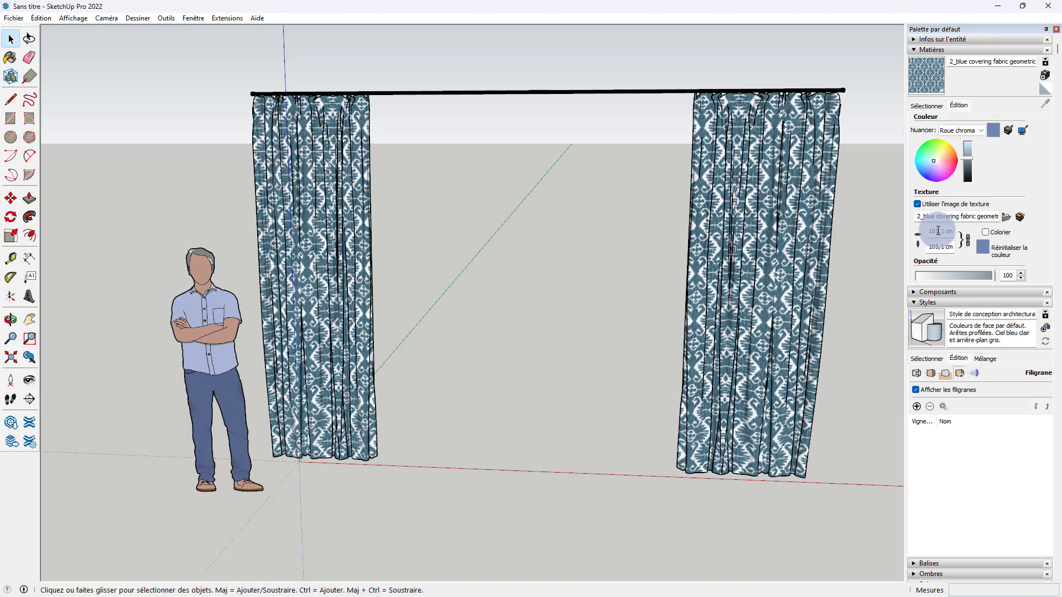
pyautogui.moveTo(938, 230); pyautogui.dragTo(924, 230)
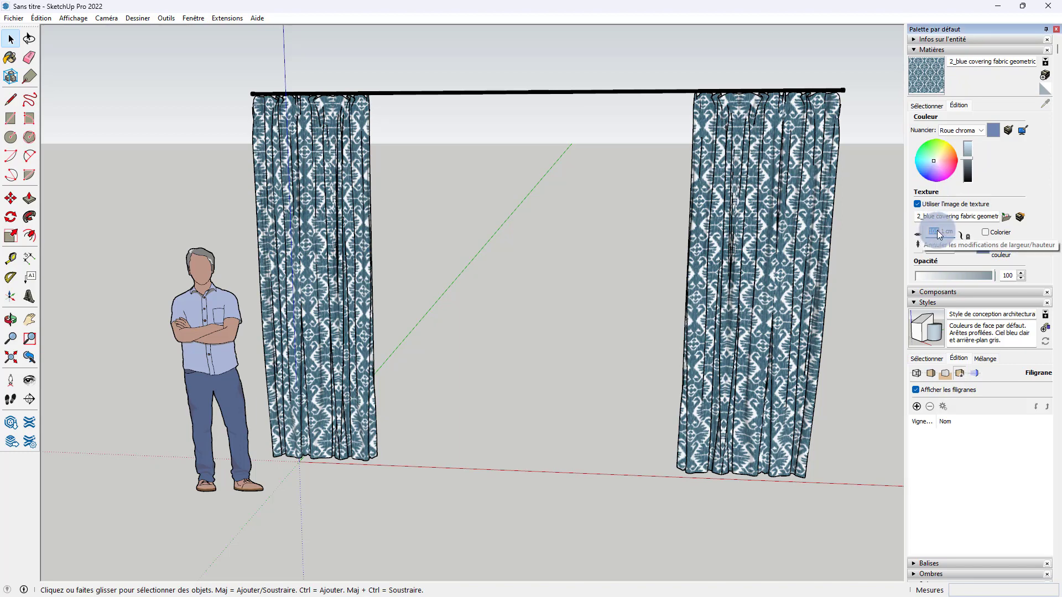
pyautogui.write('20')
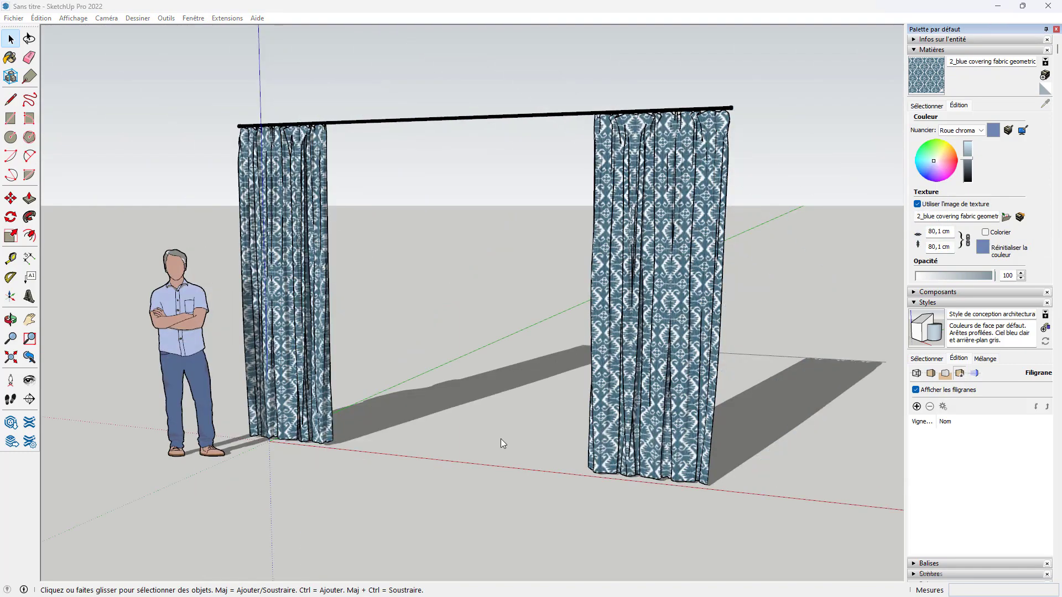
# Step: Try purple and red tints on the curtain fabric material, and bring its colour back to a desaturated grey-green
pyautogui.click(500, 439)
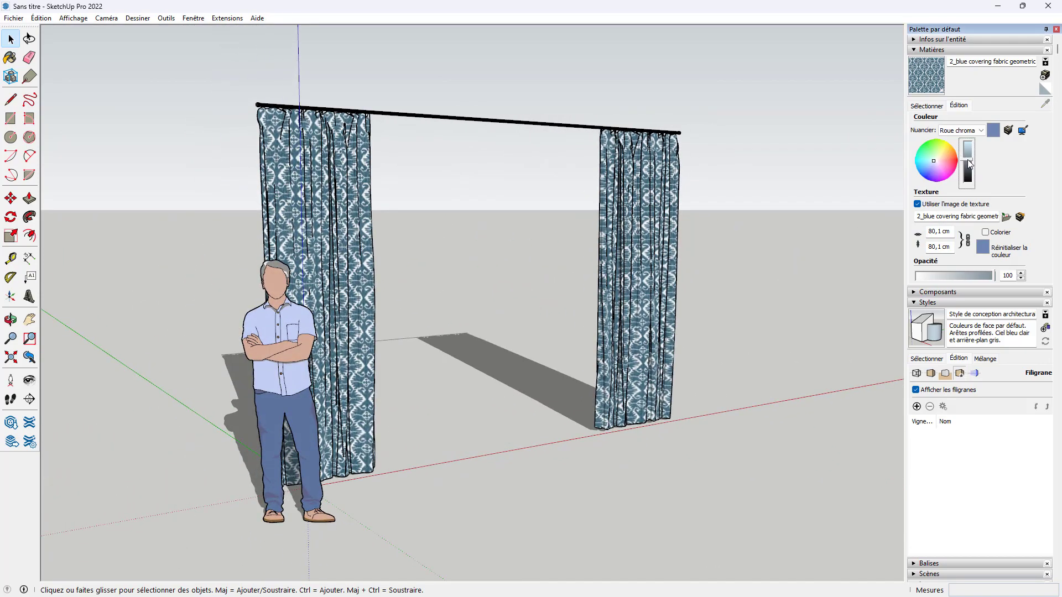
pyautogui.click(936, 166)
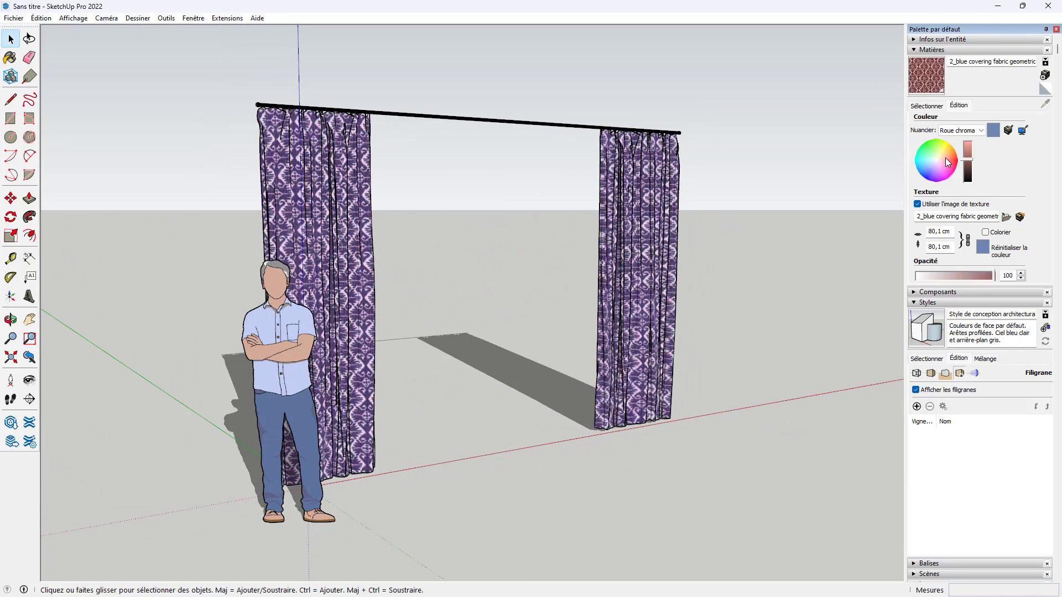
pyautogui.click(936, 161)
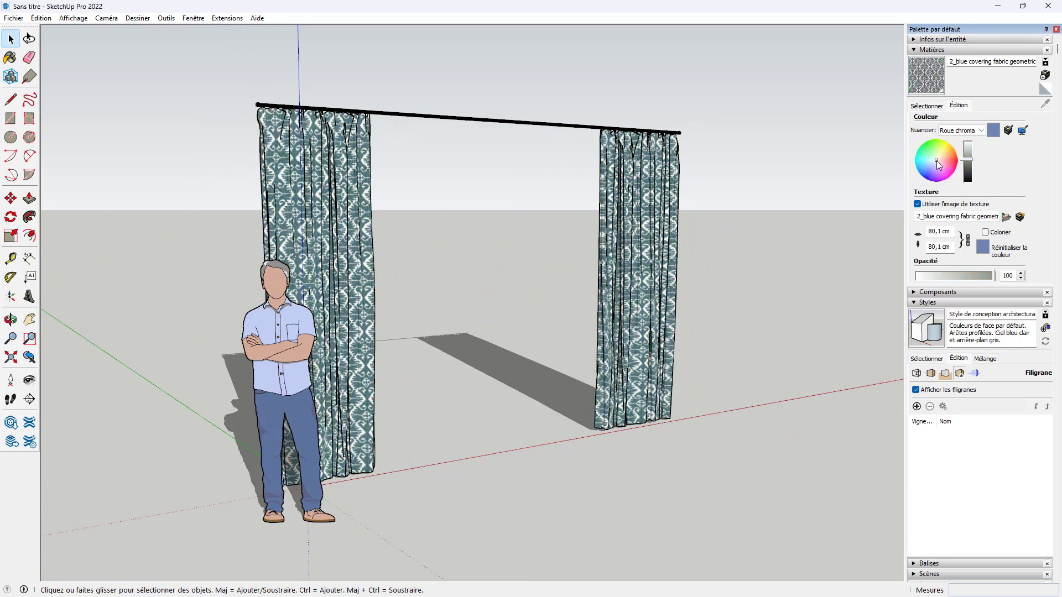